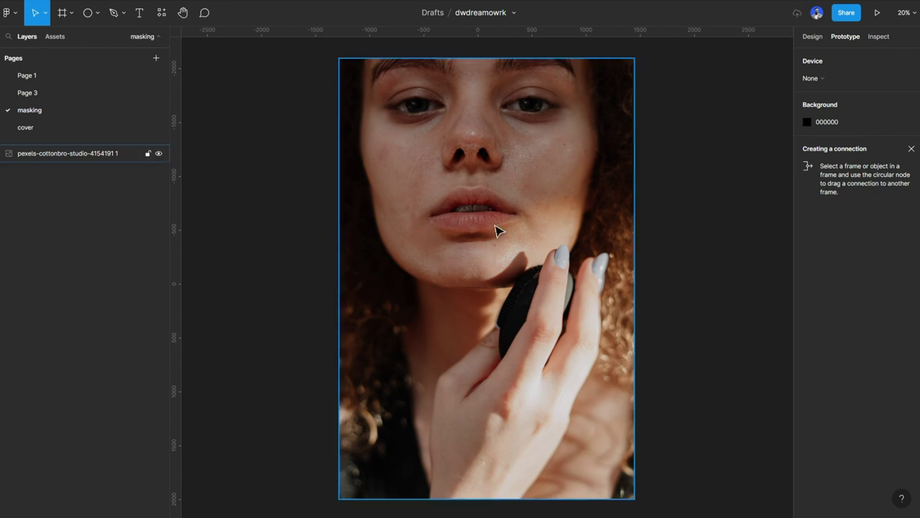
# Step: Draw Frame 1 beside the photo and drop a shrunken duplicate of the portrait into it
pyautogui.hscroll(-5, 517, 231)
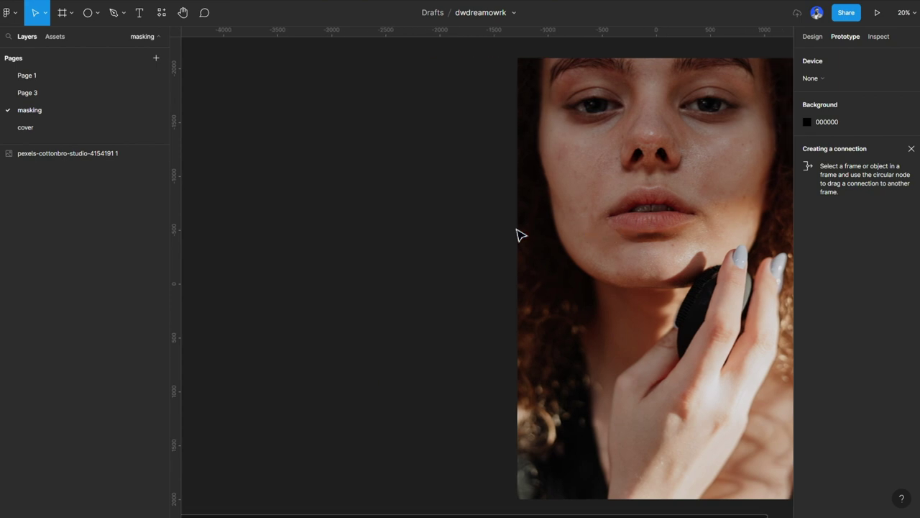
pyautogui.click(64, 12)
pyautogui.moveTo(256, 81)
pyautogui.mouseDown()
pyautogui.moveTo(335, 170)
pyautogui.moveTo(484, 431)
pyautogui.mouseUp()
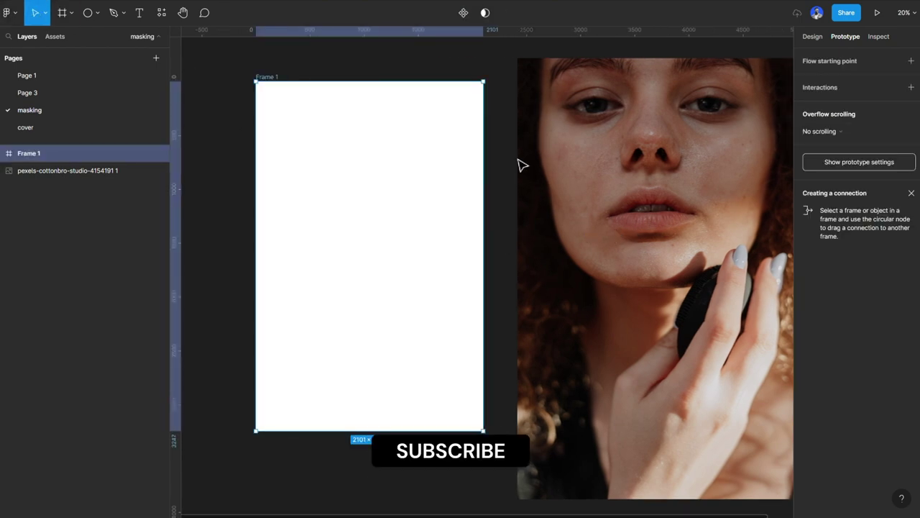
pyautogui.click(544, 102)
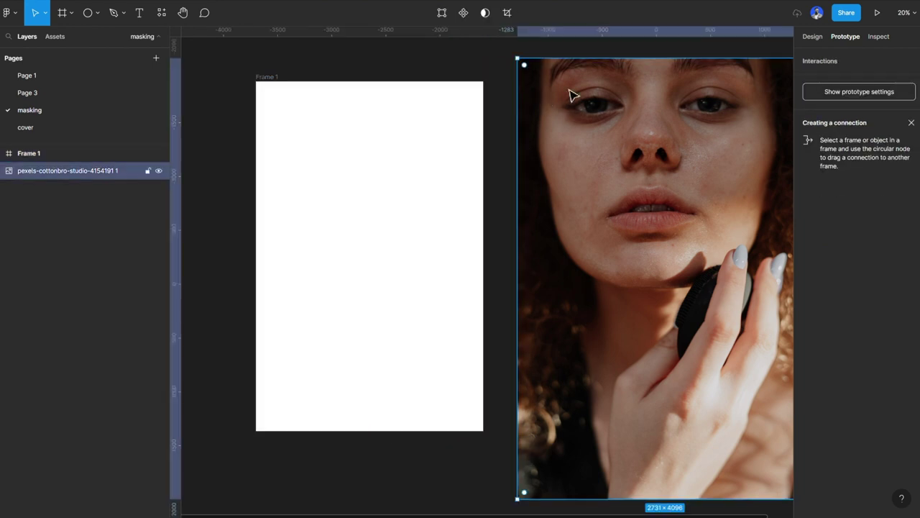
pyautogui.hotkey('ctrl', 'd')
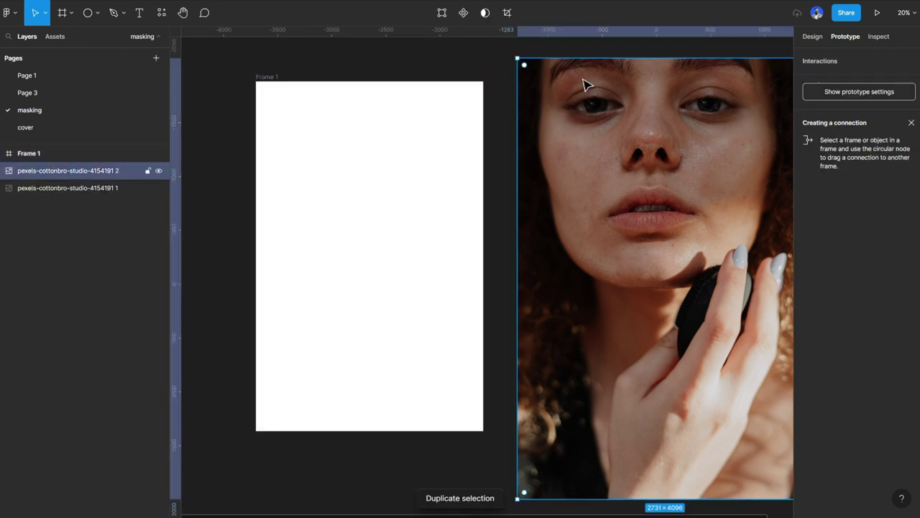
pyautogui.moveTo(596, 69); pyautogui.dragTo(655, 354)
pyautogui.moveTo(667, 405); pyautogui.dragTo(416, 221)
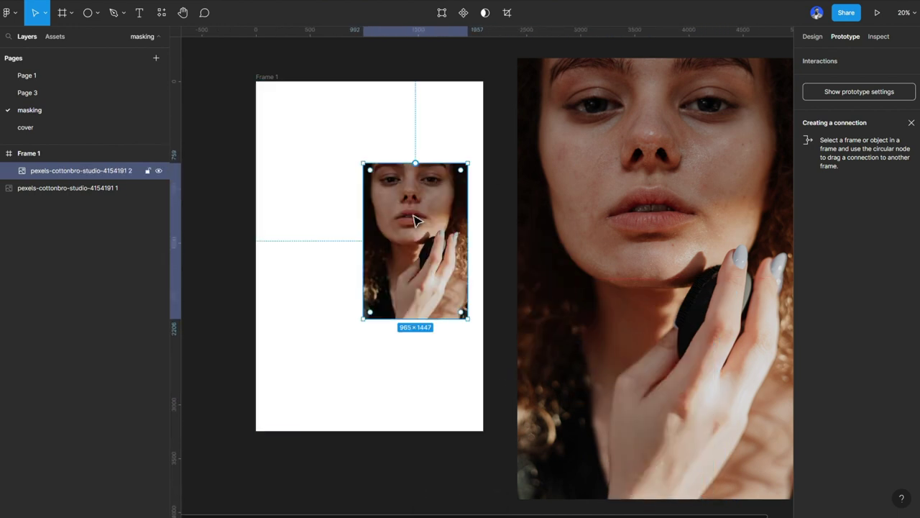
# Step: Enlarge the photo copy to 2987×4479 and position the face inside the frame
pyautogui.click(811, 36)
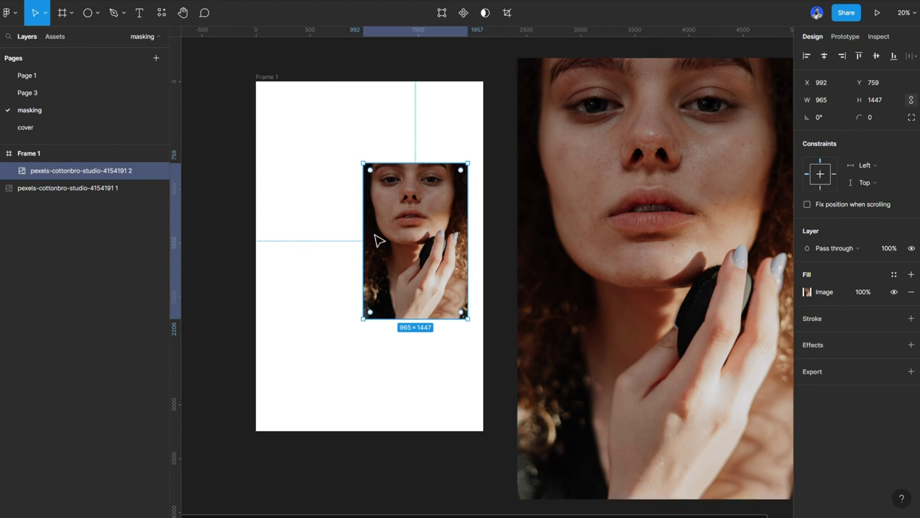
pyautogui.moveTo(375, 241); pyautogui.dragTo(302, 270)
pyautogui.moveTo(559, 152); pyautogui.dragTo(602, 195)
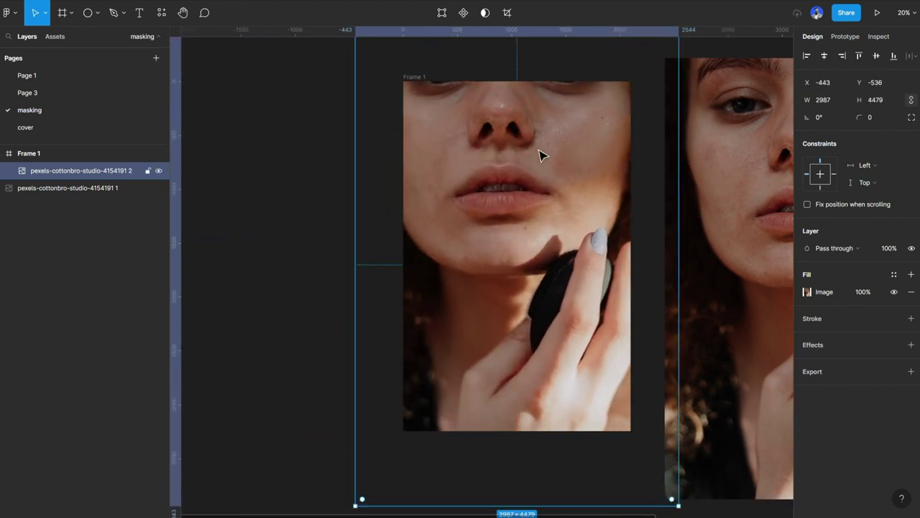
pyautogui.moveTo(541, 154)
pyautogui.mouseDown()
pyautogui.moveTo(545, 143)
pyautogui.moveTo(550, 150)
pyautogui.mouseUp()
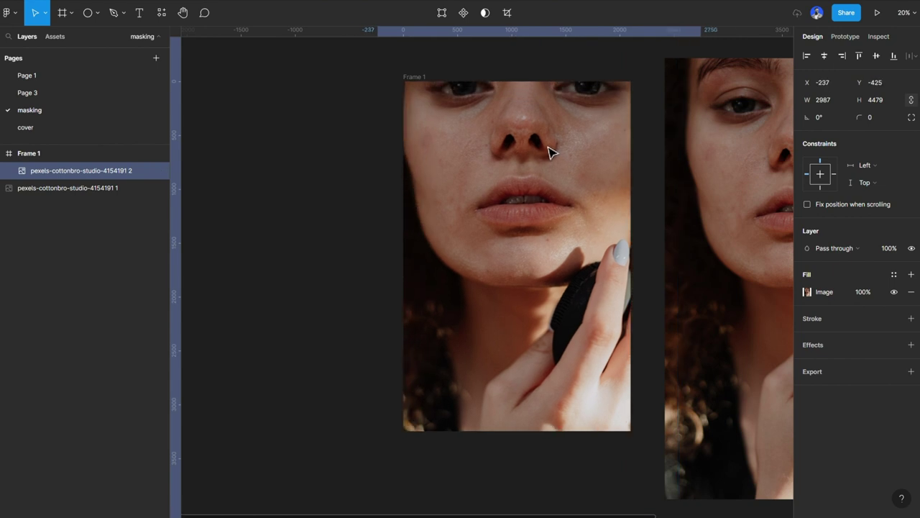
# Step: Move Frame 1 about 250 px left and clear the selection
pyautogui.click(463, 67)
pyautogui.moveTo(417, 82); pyautogui.dragTo(233, 94)
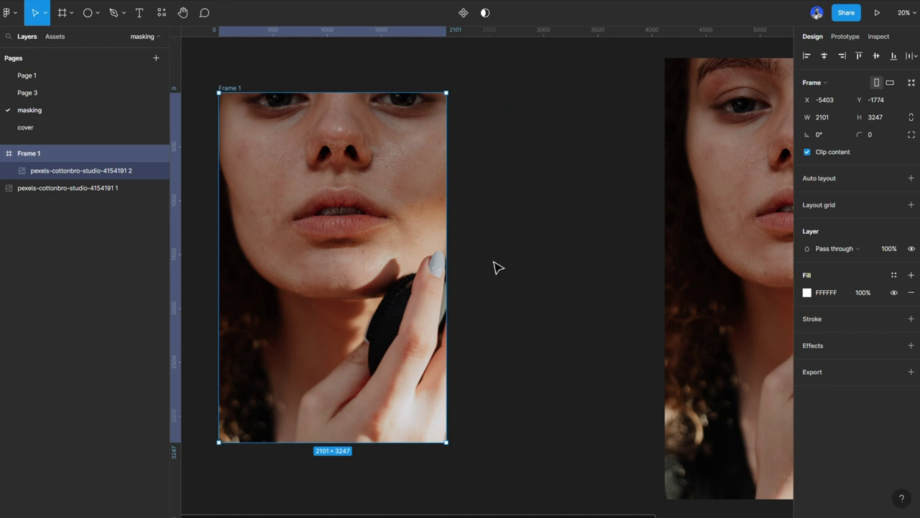
pyautogui.hscroll(10, 496, 267)
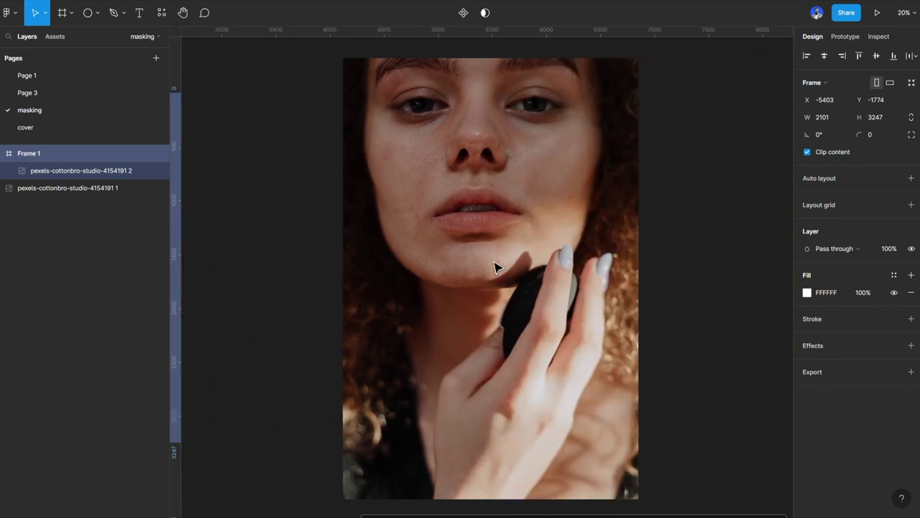
pyautogui.hscroll(1, 496, 267)
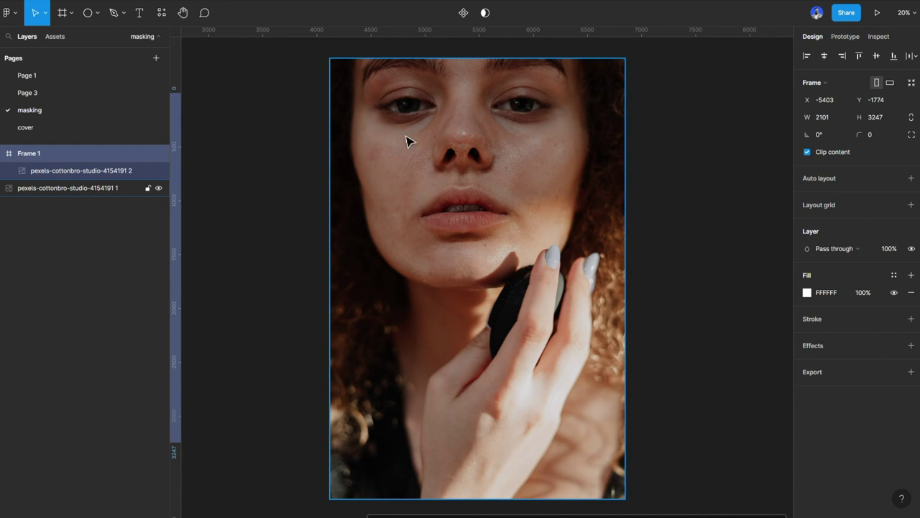
pyautogui.click(710, 166)
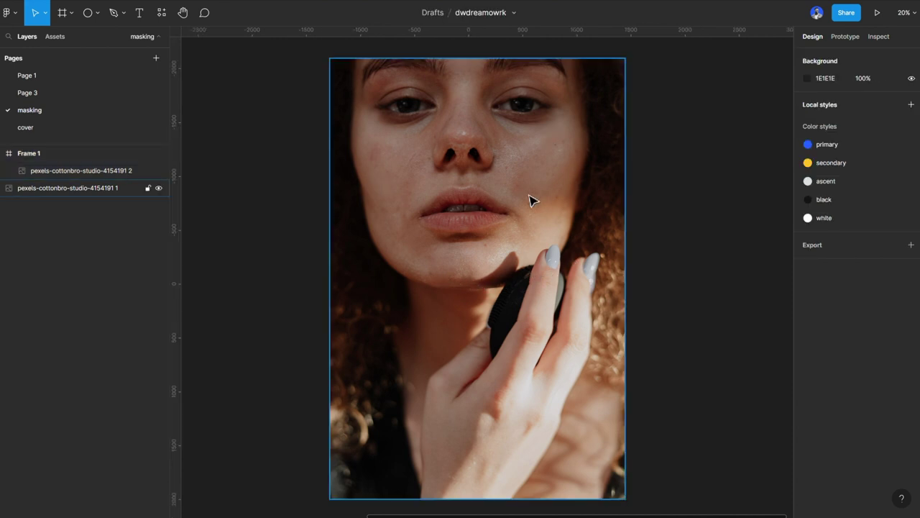
# Step: Add a triangle polygon, enlarge it to 1668×1668 and lower it on the canvas
pyautogui.hscroll(5, 520, 208)
pyautogui.hscroll(-2, 522, 210)
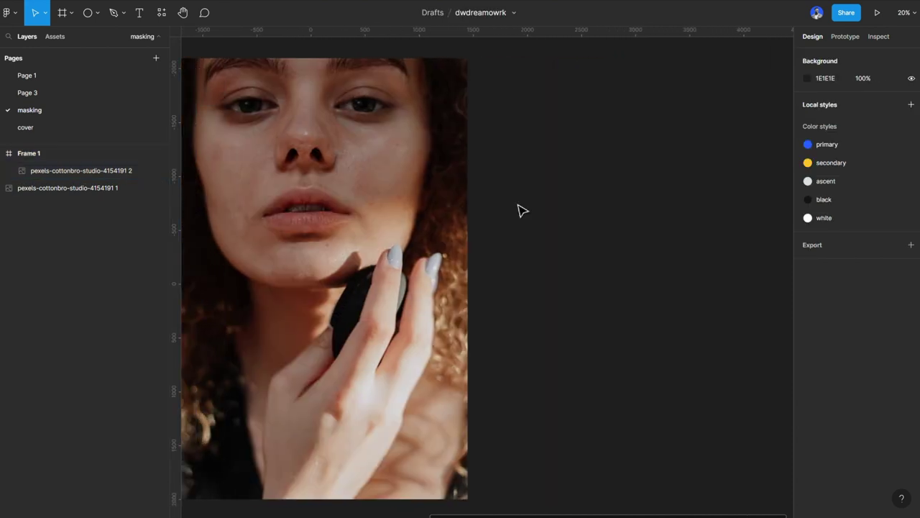
pyautogui.click(100, 15)
pyautogui.click(62, 92)
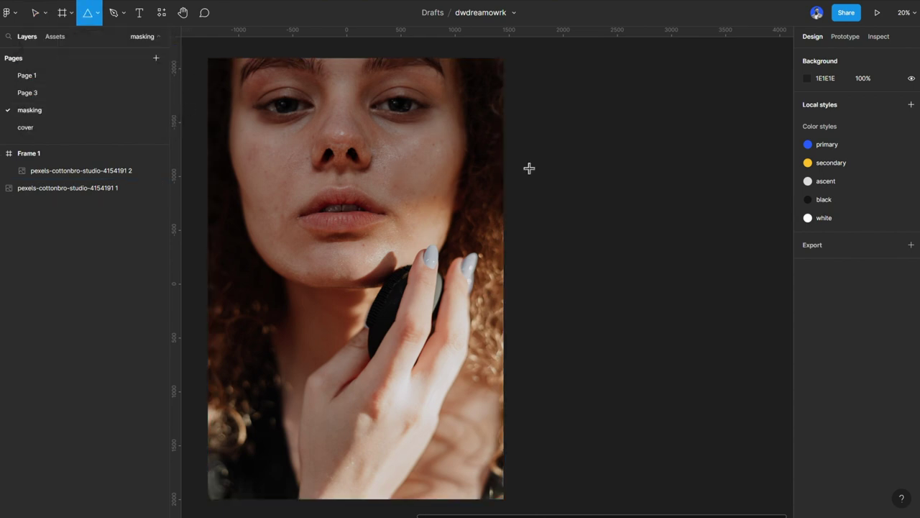
pyautogui.click(648, 252)
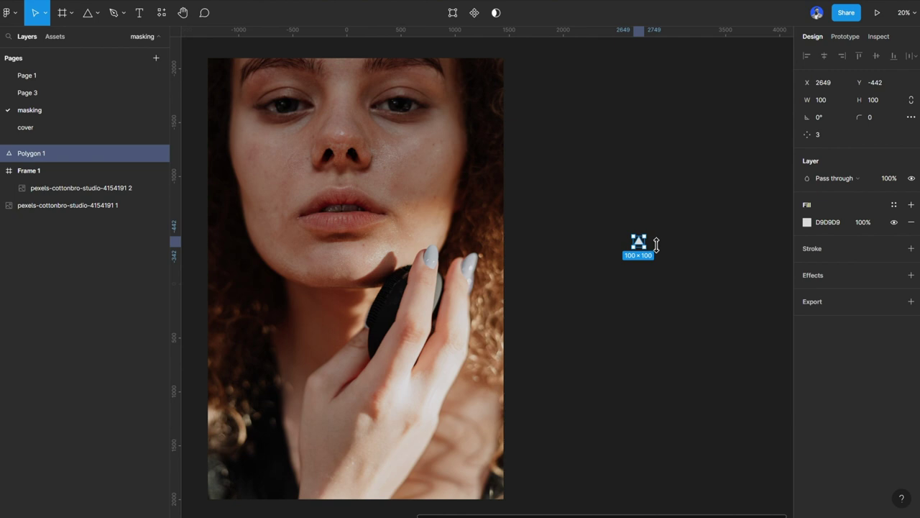
pyautogui.moveTo(656, 246); pyautogui.dragTo(678, 76)
pyautogui.moveTo(616, 180); pyautogui.dragTo(637, 262)
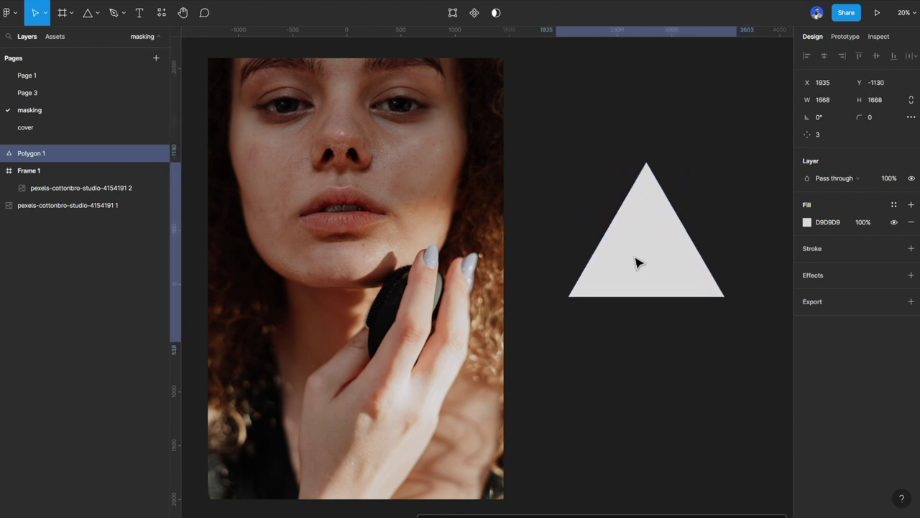
# Step: Shrink the original photo to 1521×2281 and arrange it alongside the triangle
pyautogui.click(429, 68)
pyautogui.moveTo(429, 68); pyautogui.dragTo(432, 264)
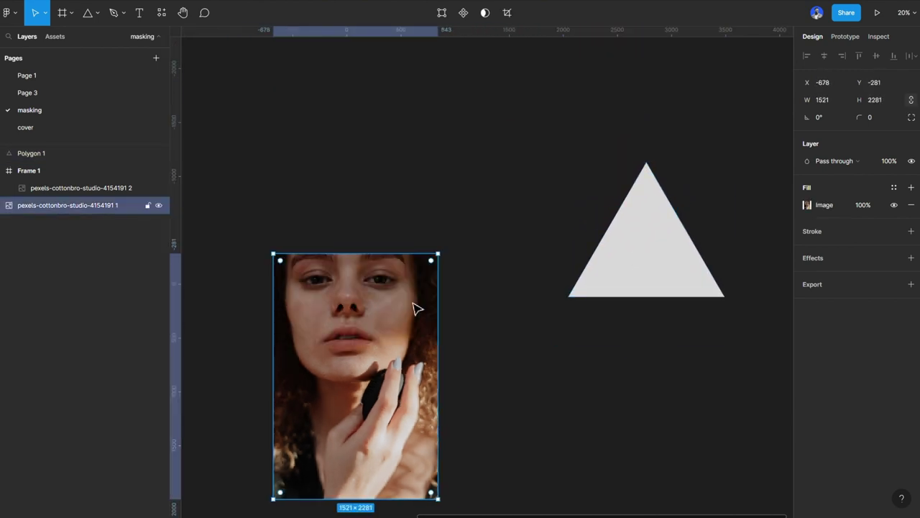
pyautogui.moveTo(415, 307); pyautogui.dragTo(391, 145)
pyautogui.scroll(2, 516, 221)
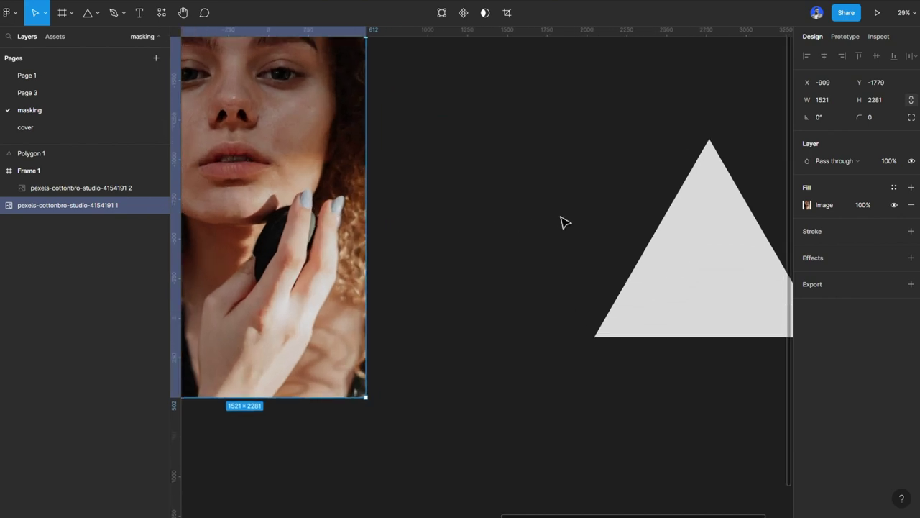
pyautogui.click(622, 248)
pyautogui.moveTo(700, 285); pyautogui.dragTo(568, 241)
pyautogui.moveTo(298, 200); pyautogui.dragTo(368, 228)
pyautogui.moveTo(555, 226); pyautogui.dragTo(567, 197)
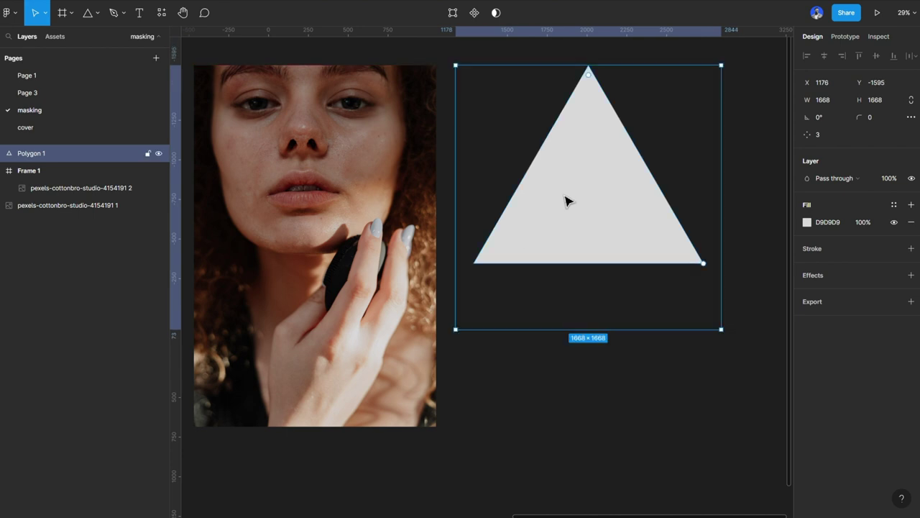
# Step: Draw a 1479×1479 circle centred beneath the triangle and nudge the triangle up slightly
pyautogui.click(99, 13)
pyautogui.click(55, 81)
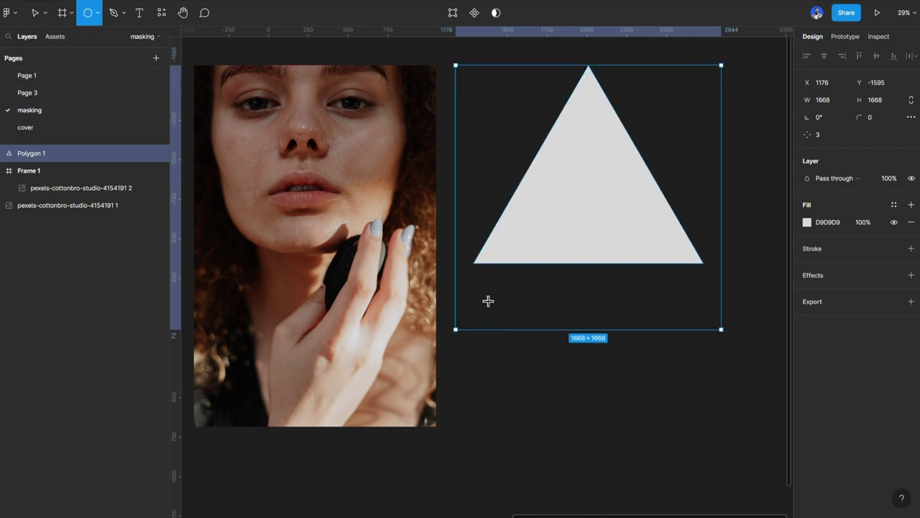
pyautogui.moveTo(475, 288); pyautogui.dragTo(711, 481)
pyautogui.moveTo(631, 391); pyautogui.dragTo(625, 371)
pyautogui.keyDown('shift'); pyautogui.click(629, 249); pyautogui.keyUp('shift')
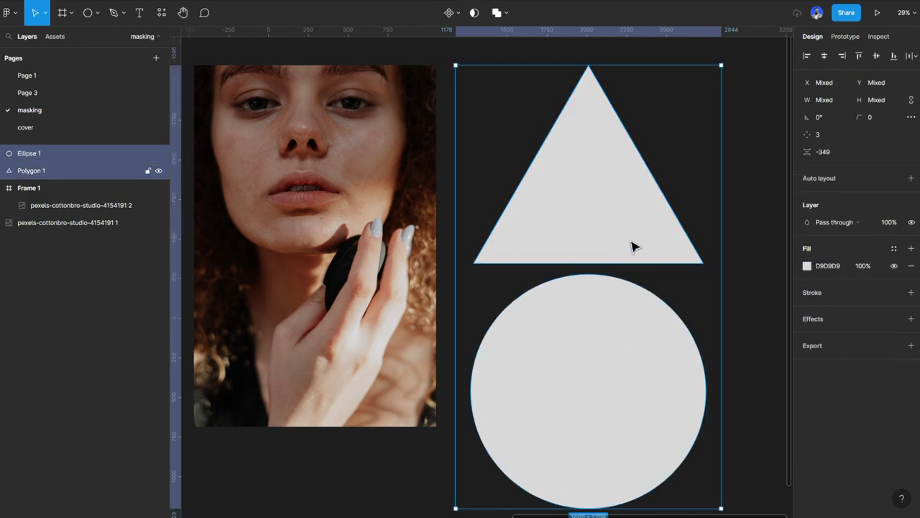
pyautogui.click(748, 121)
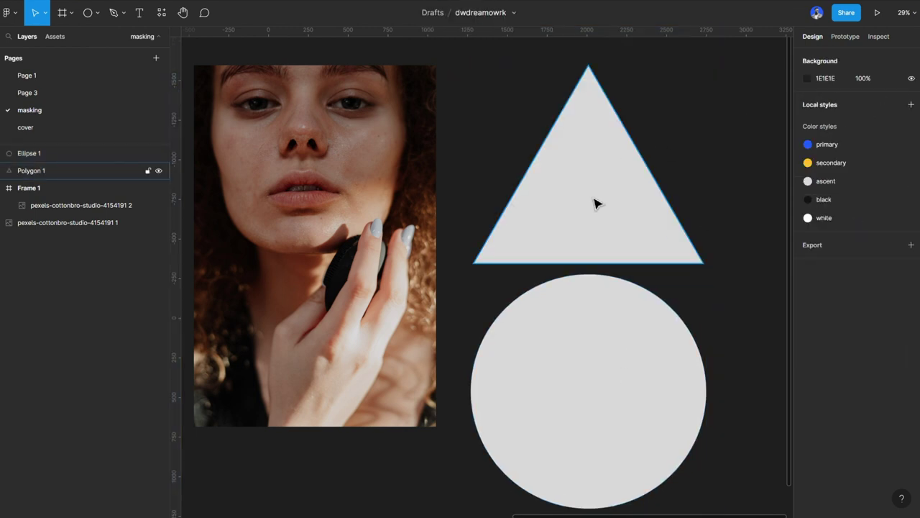
pyautogui.moveTo(594, 204); pyautogui.dragTo(597, 191)
pyautogui.click(750, 154)
pyautogui.click(411, 179)
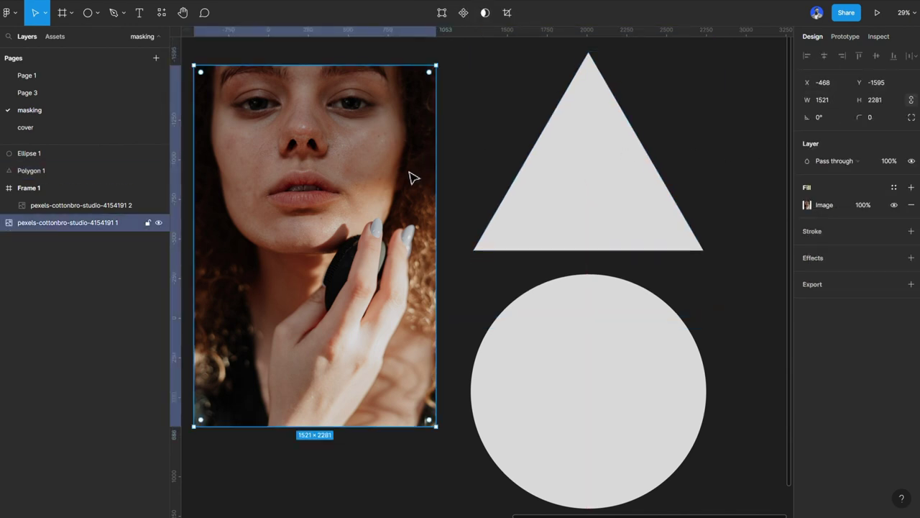
# Step: Duplicate the portrait, place the copy under the triangle, and move the circle aside
pyautogui.hotkey('ctrl', 'd')
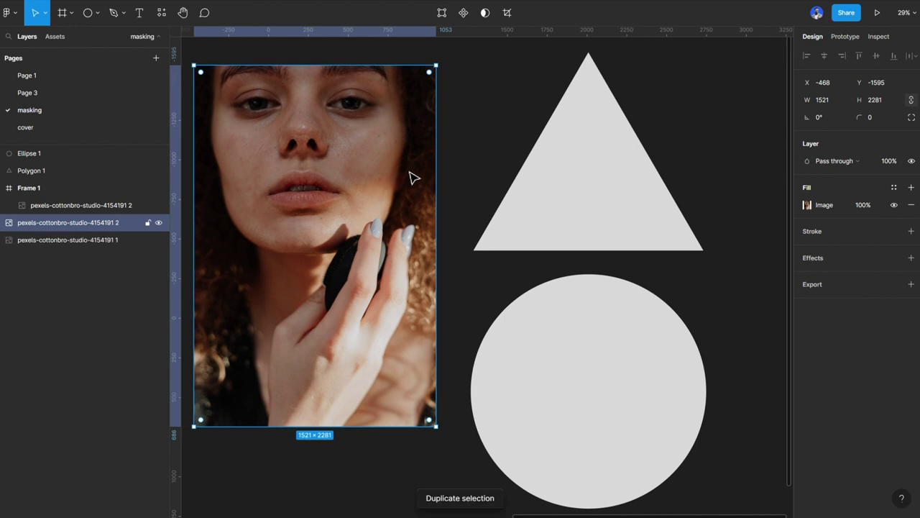
pyautogui.click(776, 231)
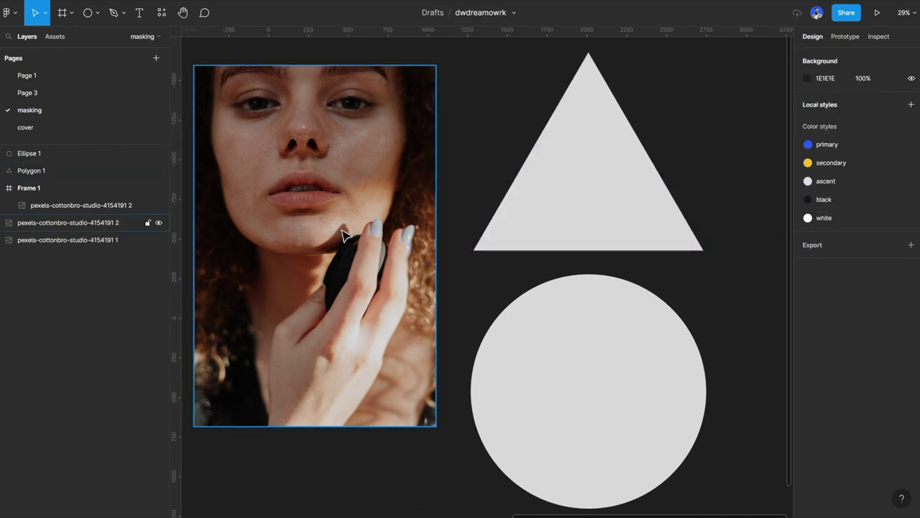
pyautogui.click(337, 222)
pyautogui.moveTo(337, 222); pyautogui.dragTo(607, 192)
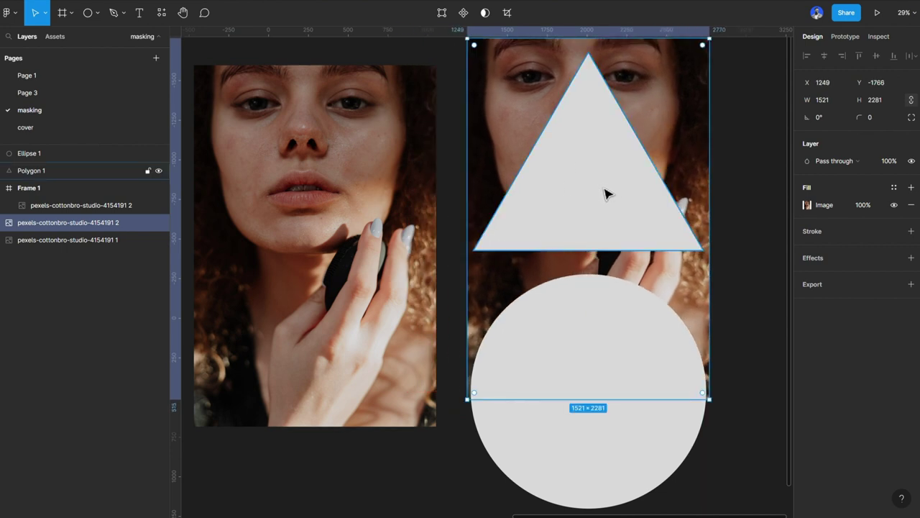
pyautogui.click(600, 362)
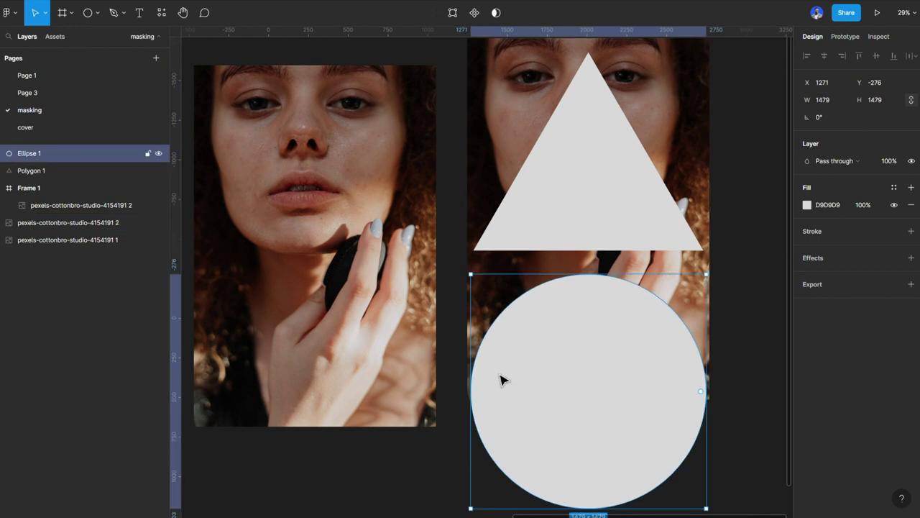
pyautogui.moveTo(504, 381); pyautogui.dragTo(755, 161)
# Step: Select the photo copy together with the triangle, then dismiss and clear the selection
pyautogui.click(665, 108)
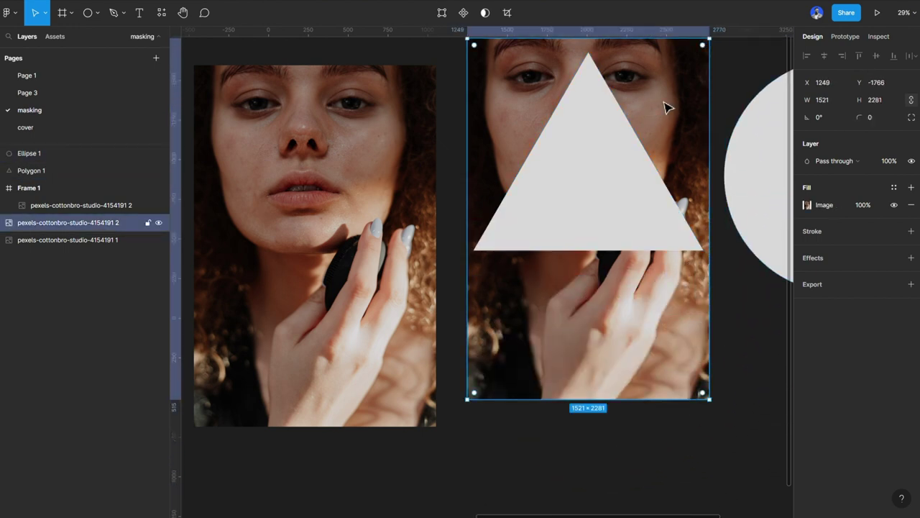
pyautogui.keyDown('shift'); pyautogui.click(581, 172); pyautogui.keyUp('shift')
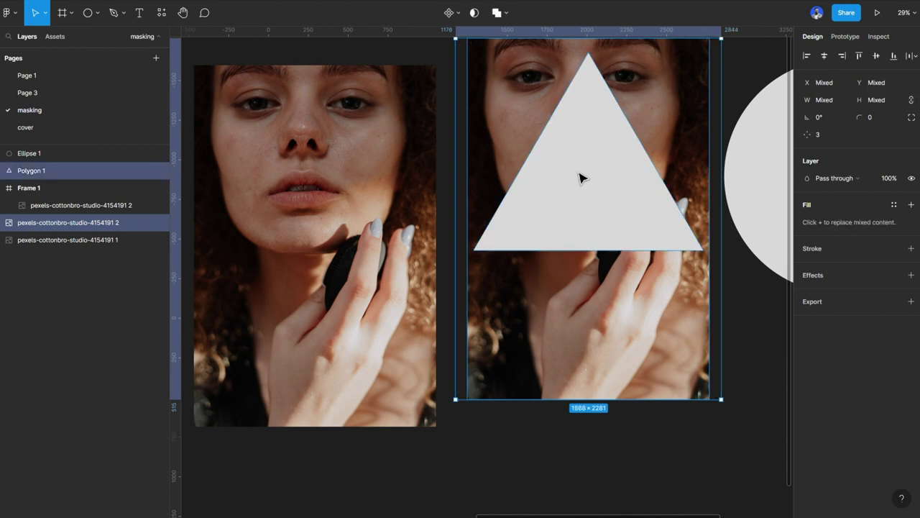
pyautogui.rightClick(580, 178)
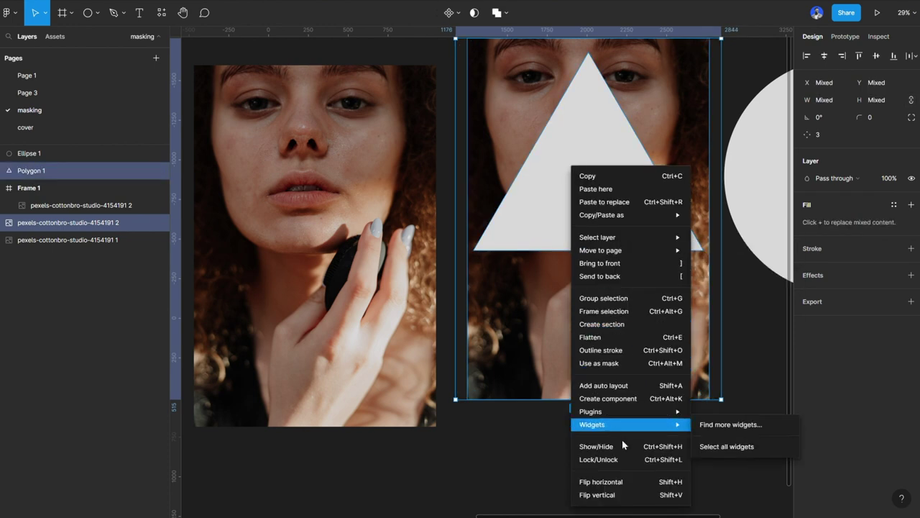
pyautogui.click(740, 376)
pyautogui.click(744, 381)
# Step: Send the triangle behind the photo, mask the photo with it, and centre the crop on the face
pyautogui.click(615, 209)
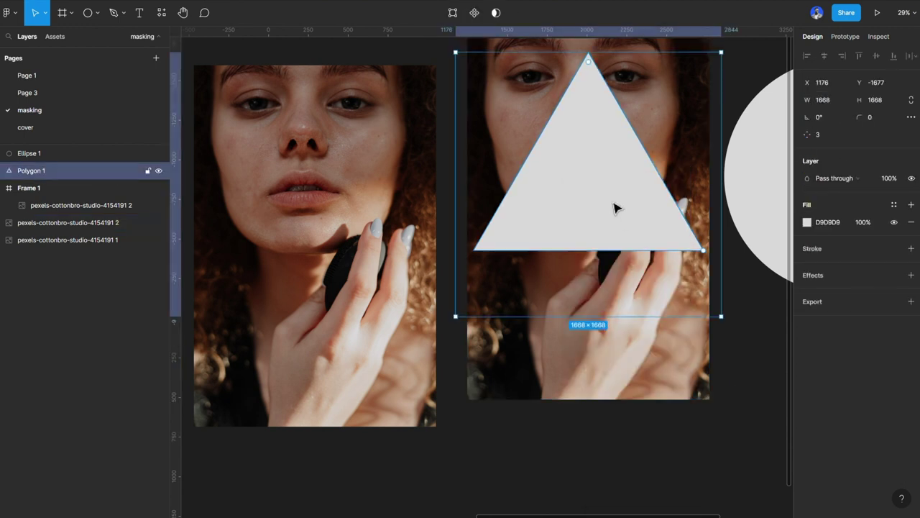
pyautogui.hotkey('ctrl', 'shift', '[')
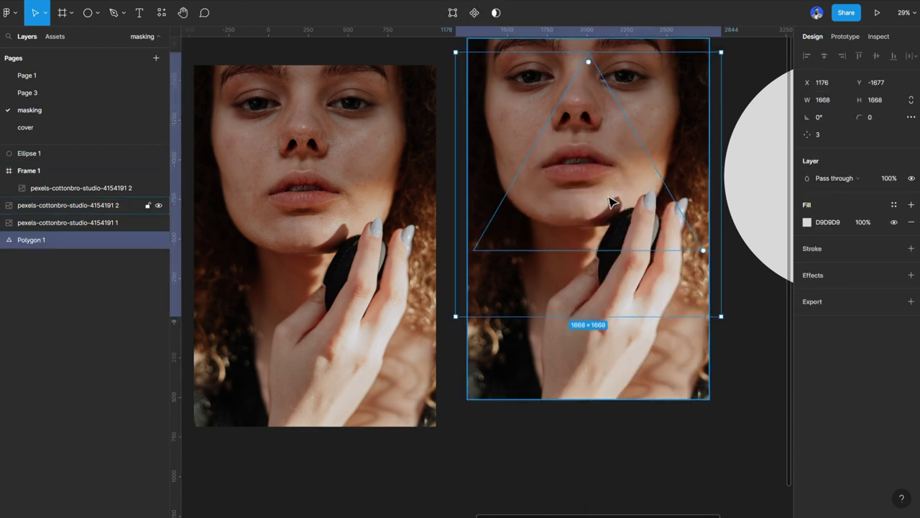
pyautogui.keyDown('shift'); pyautogui.click(610, 204); pyautogui.keyUp('shift')
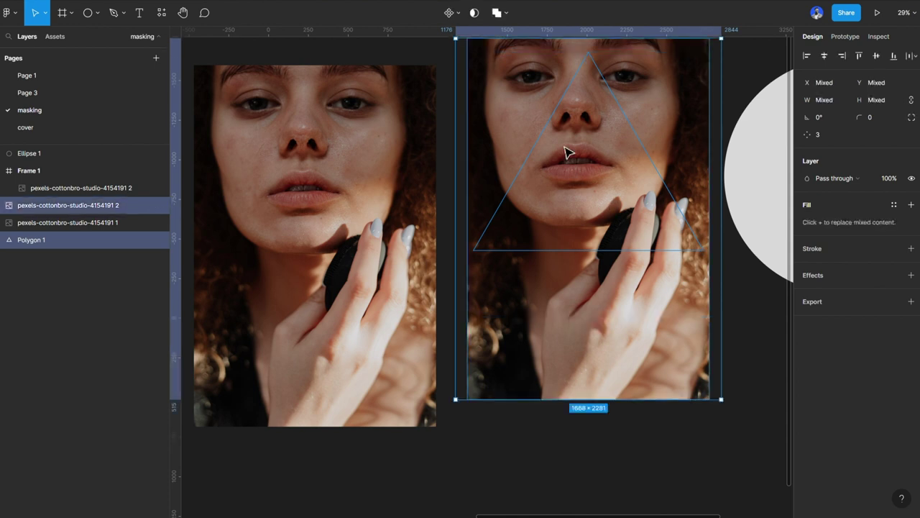
pyautogui.rightClick(626, 171)
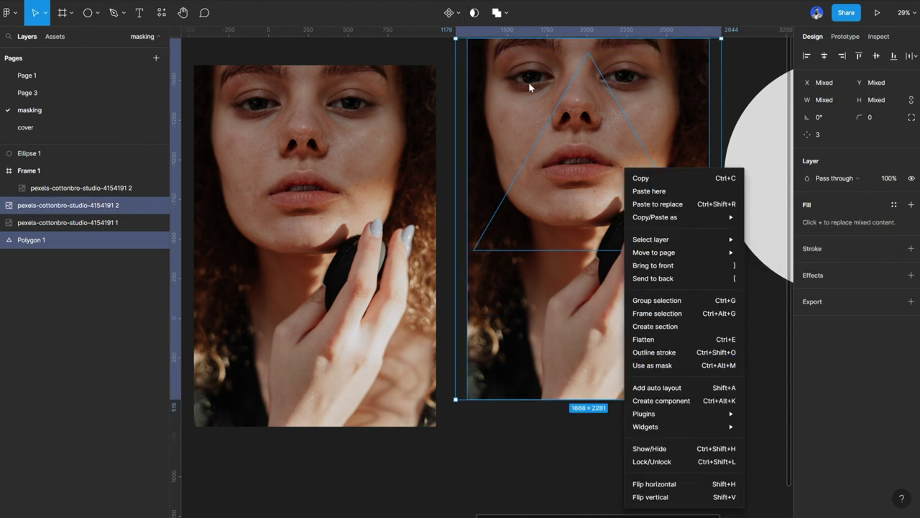
pyautogui.click(548, 126)
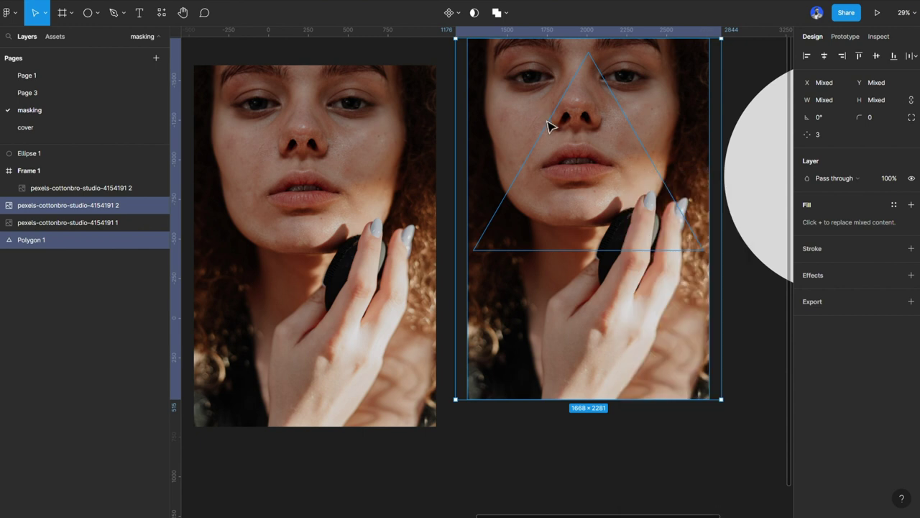
pyautogui.click(475, 15)
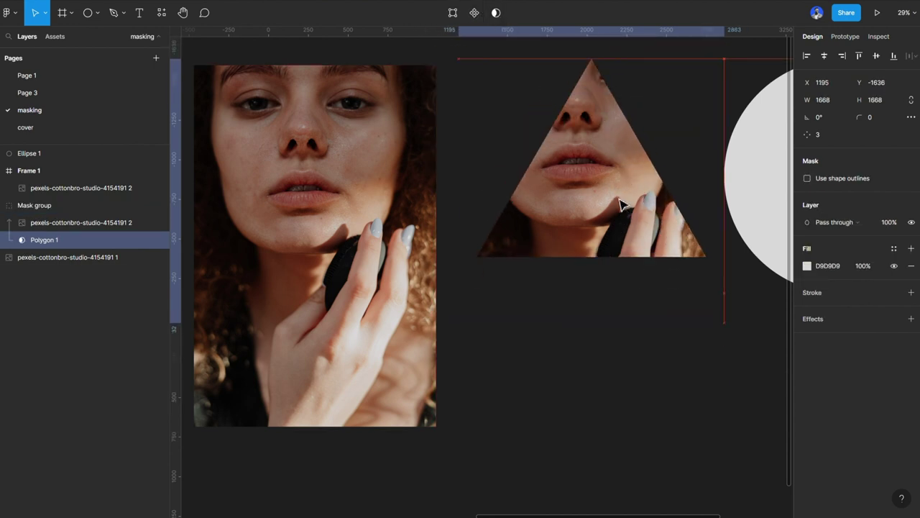
pyautogui.moveTo(622, 205)
pyautogui.mouseDown()
pyautogui.moveTo(607, 179)
pyautogui.moveTo(644, 207)
pyautogui.moveTo(630, 194)
pyautogui.moveTo(582, 199)
pyautogui.moveTo(651, 189)
pyautogui.moveTo(604, 208)
pyautogui.moveTo(610, 195)
pyautogui.moveTo(637, 194)
pyautogui.moveTo(582, 261)
pyautogui.moveTo(625, 300)
pyautogui.moveTo(640, 401)
pyautogui.moveTo(565, 378)
pyautogui.moveTo(623, 211)
pyautogui.moveTo(633, 141)
pyautogui.moveTo(569, 152)
pyautogui.moveTo(630, 260)
pyautogui.moveTo(585, 201)
pyautogui.moveTo(532, 183)
pyautogui.moveTo(528, 154)
pyautogui.moveTo(624, 208)
pyautogui.moveTo(606, 200)
pyautogui.mouseUp()
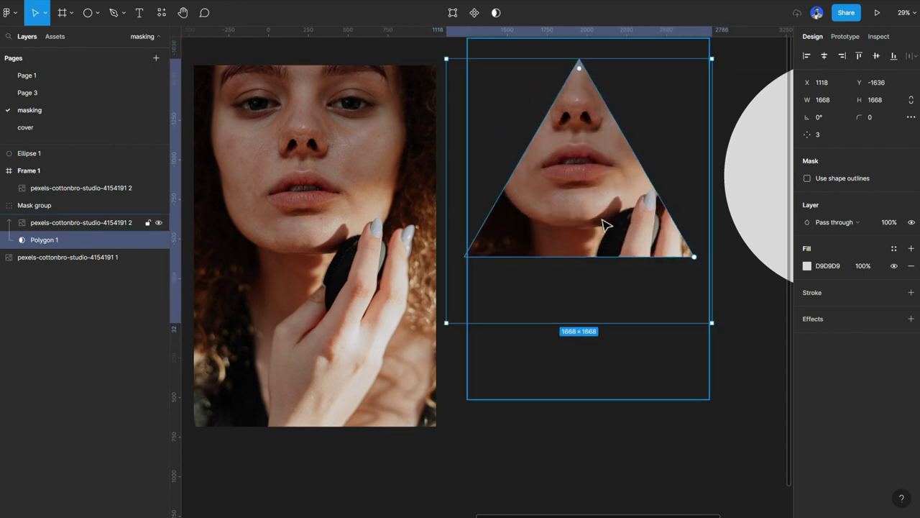
pyautogui.click(688, 453)
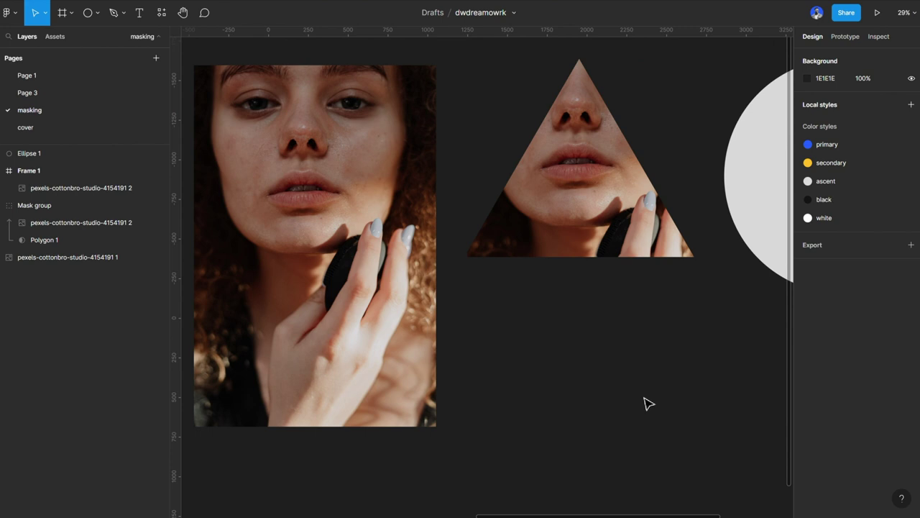
# Step: Make another copy of the portrait and move it behind the circle
pyautogui.hscroll(2, 646, 404)
pyautogui.click(382, 258)
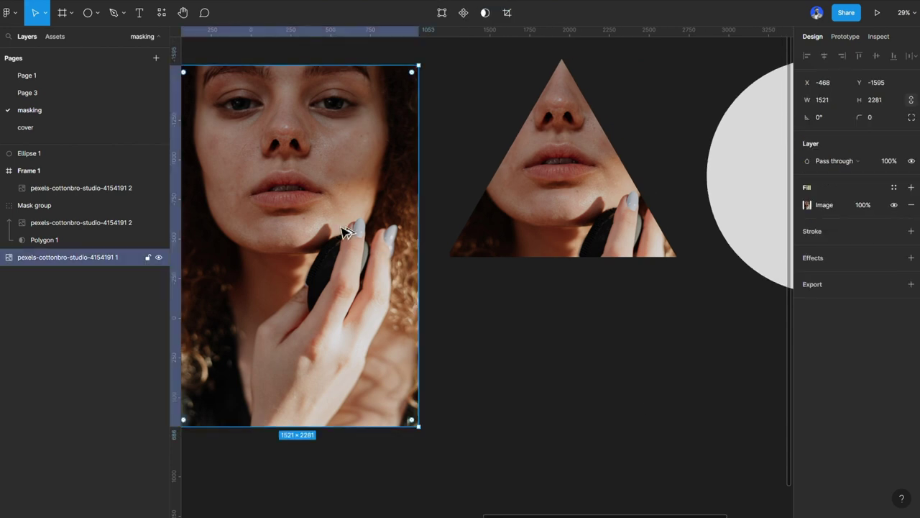
pyautogui.moveTo(345, 231); pyautogui.dragTo(791, 219)
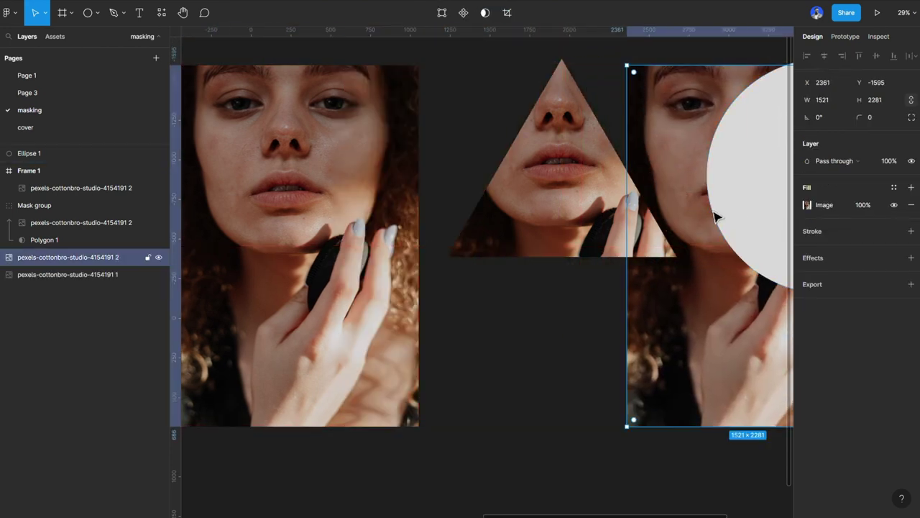
pyautogui.hscroll(10, 716, 217)
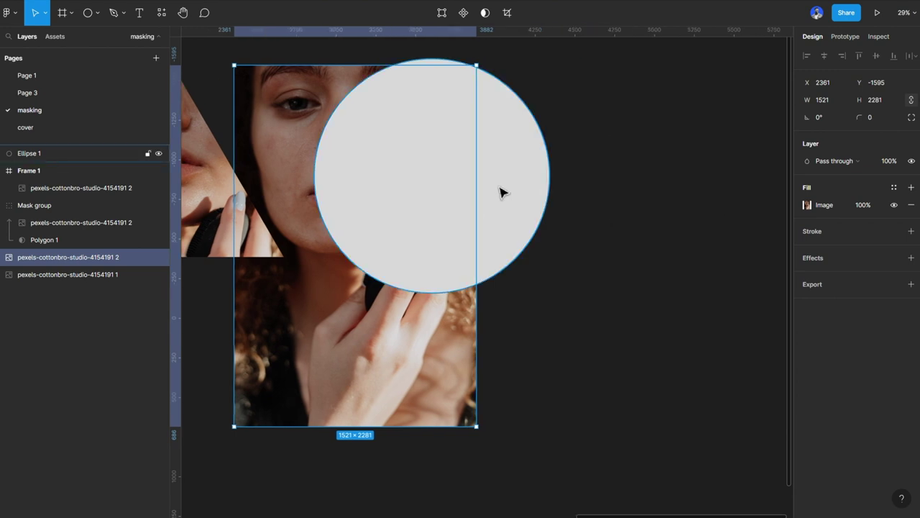
pyautogui.moveTo(415, 364); pyautogui.dragTo(486, 339)
pyautogui.keyDown('shift'); pyautogui.click(468, 195); pyautogui.keyUp('shift')
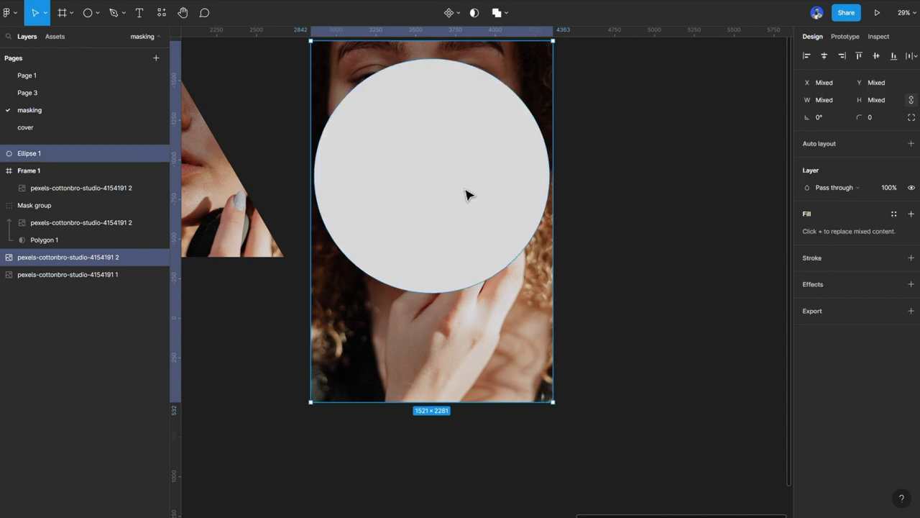
pyautogui.click(618, 156)
pyautogui.click(551, 80)
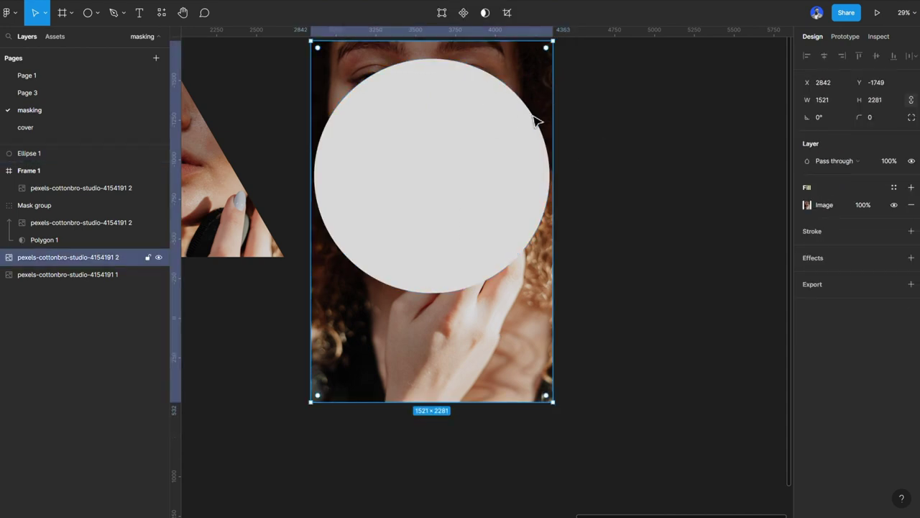
# Step: Send the circle back, mask the photo with it, and shift the face down inside
pyautogui.click(510, 154)
pyautogui.press('[')
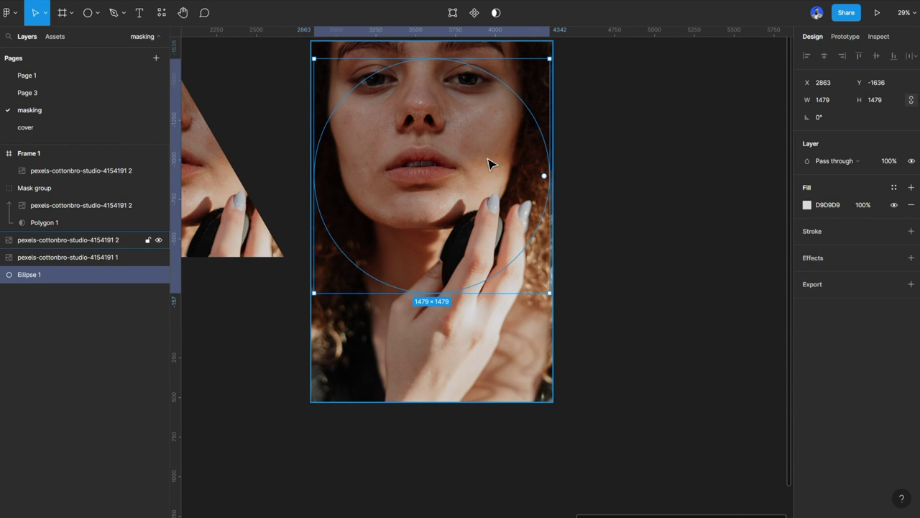
pyautogui.keyDown('shift'); pyautogui.click(487, 171); pyautogui.keyUp('shift')
pyautogui.click(475, 13)
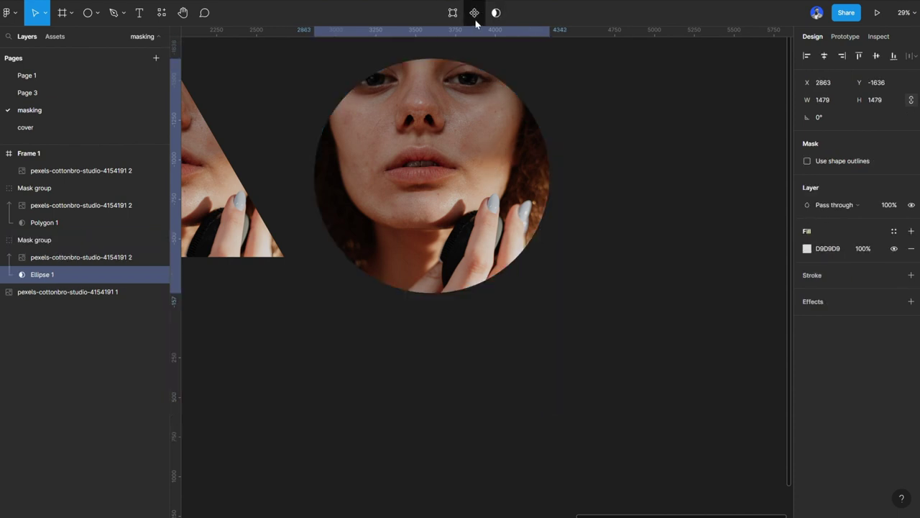
pyautogui.click(467, 205)
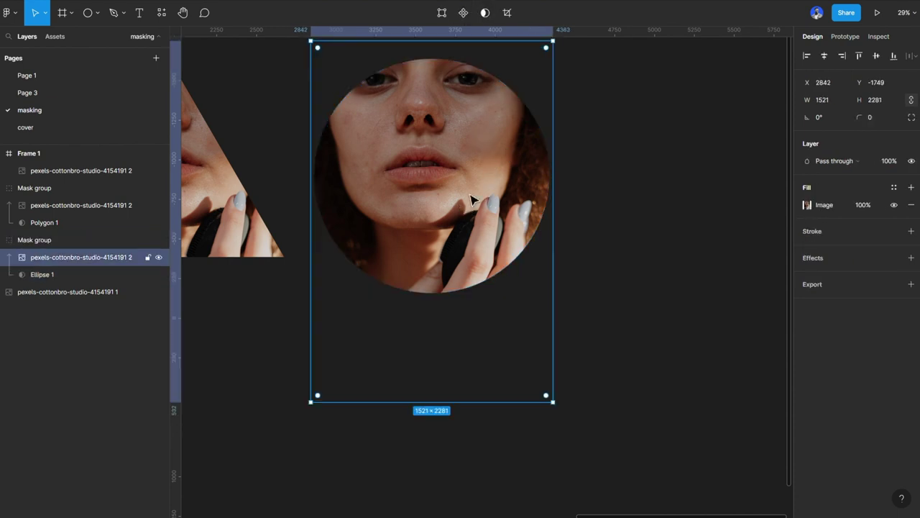
pyautogui.moveTo(463, 151); pyautogui.dragTo(464, 172)
pyautogui.click(606, 224)
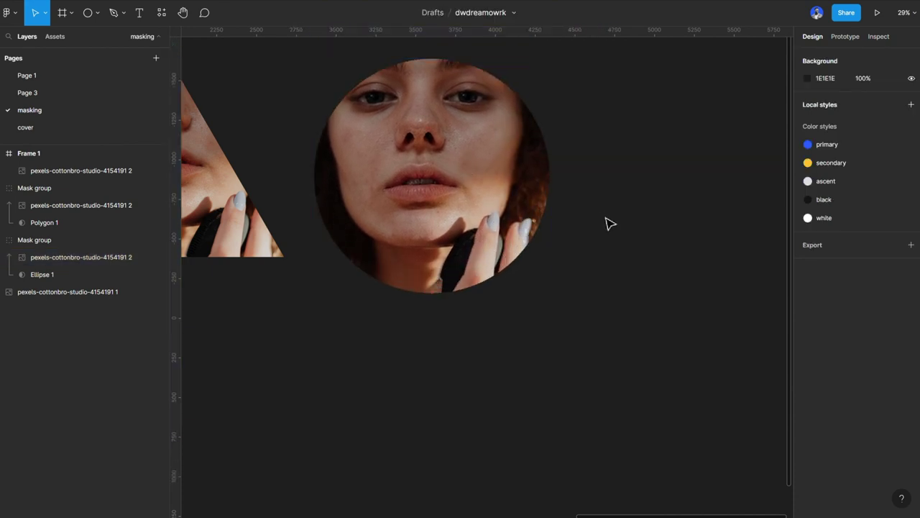
pyautogui.scroll(-5, 606, 233)
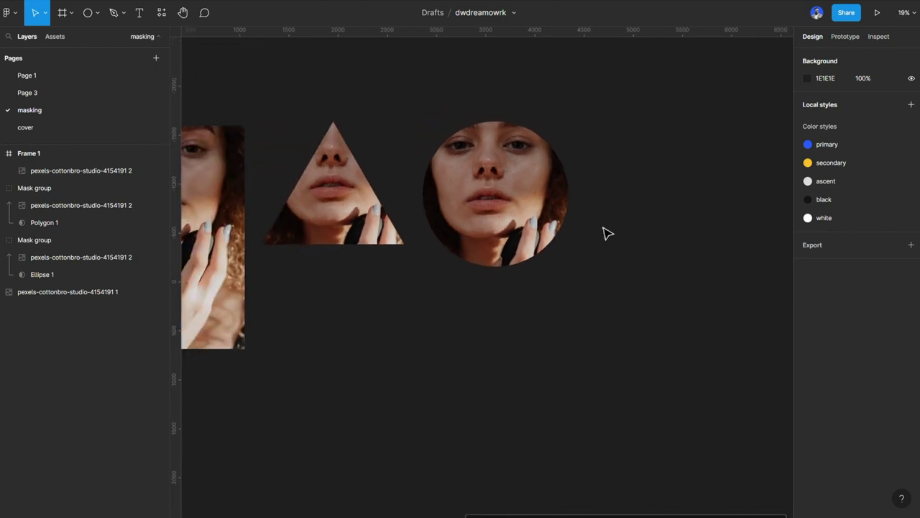
pyautogui.hscroll(-5, 607, 233)
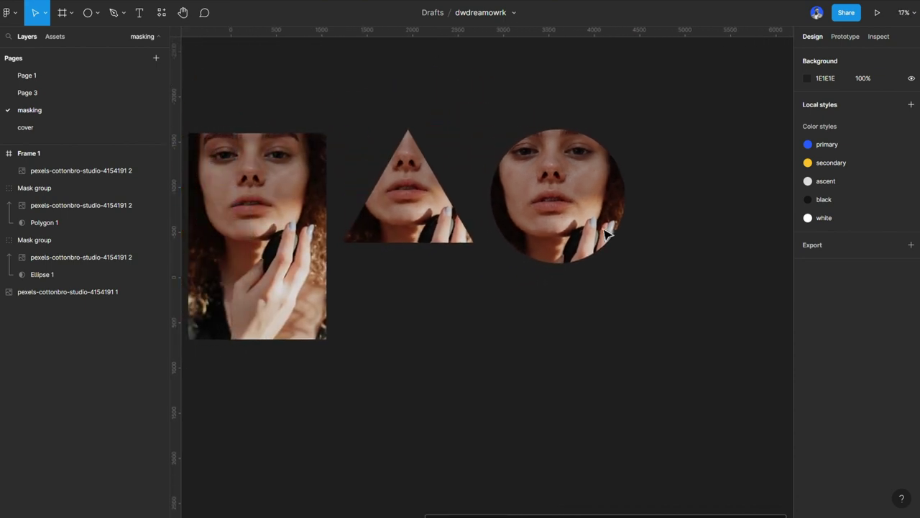
pyautogui.hscroll(-1, 606, 233)
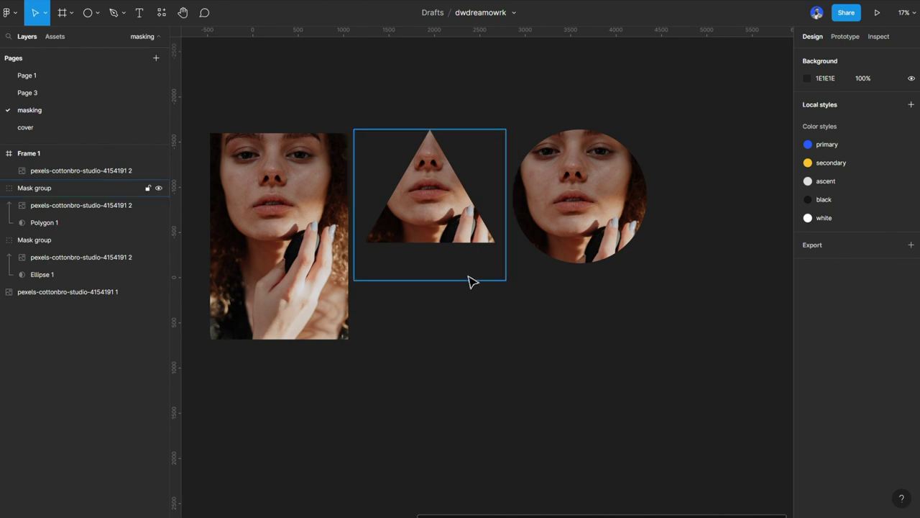
pyautogui.scroll(3, 474, 274)
pyautogui.scroll(2, 478, 274)
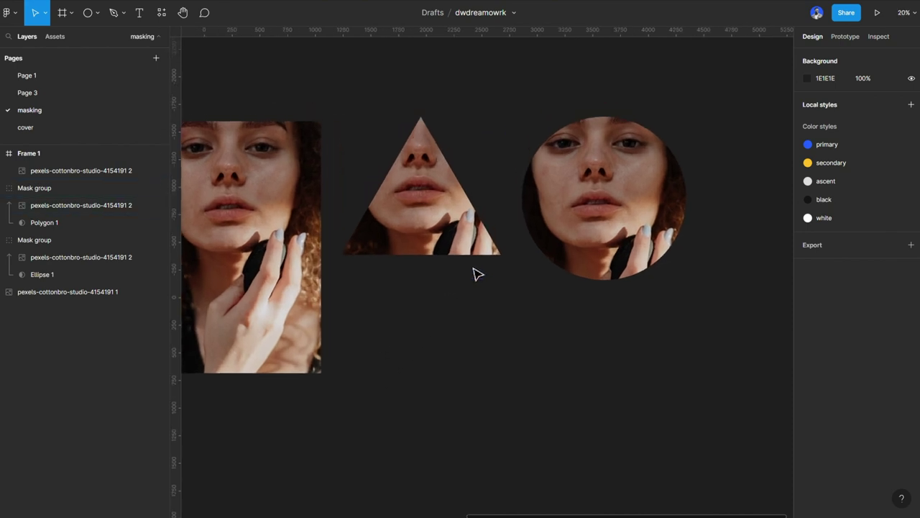
pyautogui.scroll(1, 477, 274)
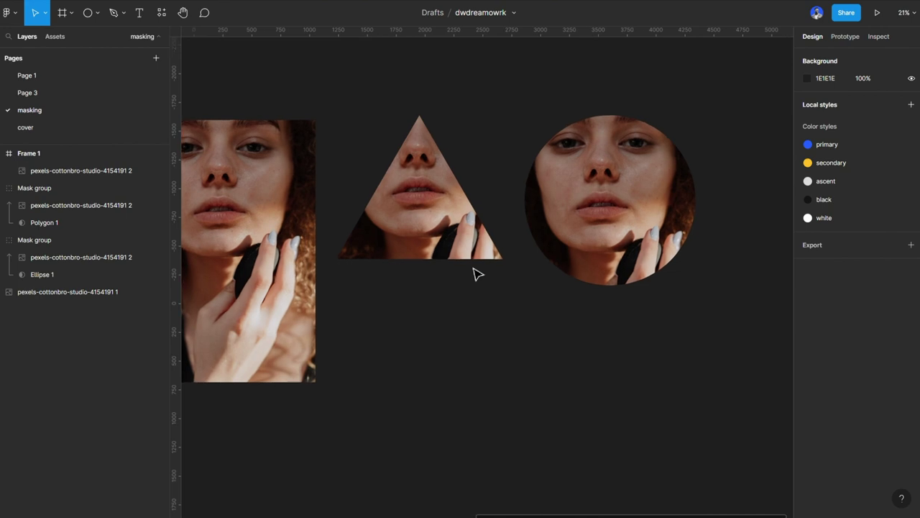
pyautogui.hscroll(-5, 476, 272)
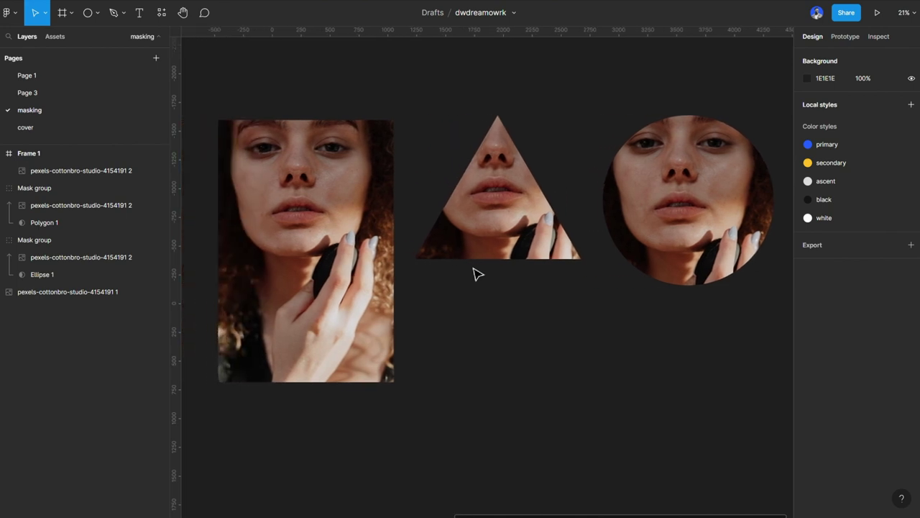
# Step: Duplicate the unmasked 1521×2281 portrait and place the copy below, at X 1575, Y 769
pyautogui.click(467, 270)
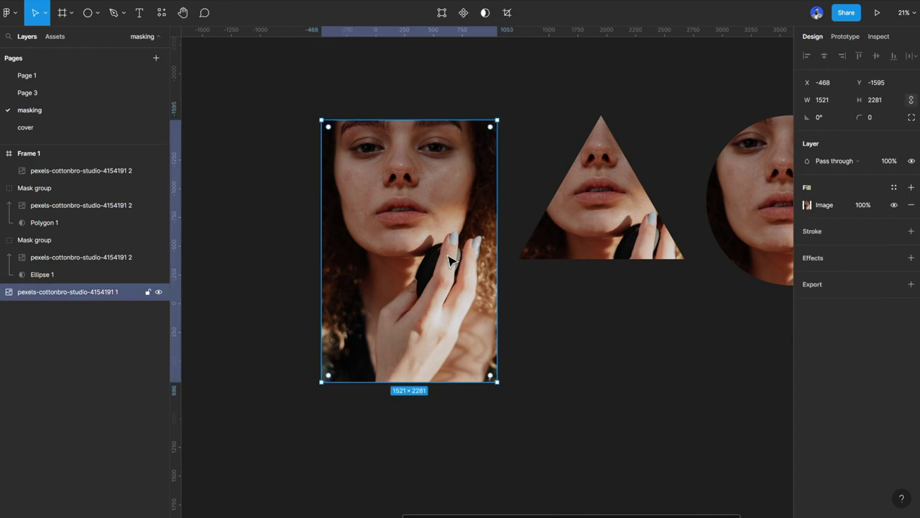
pyautogui.moveTo(406, 230); pyautogui.dragTo(632, 404)
pyautogui.hscroll(4, 609, 374)
pyautogui.scroll(-6, 499, 376)
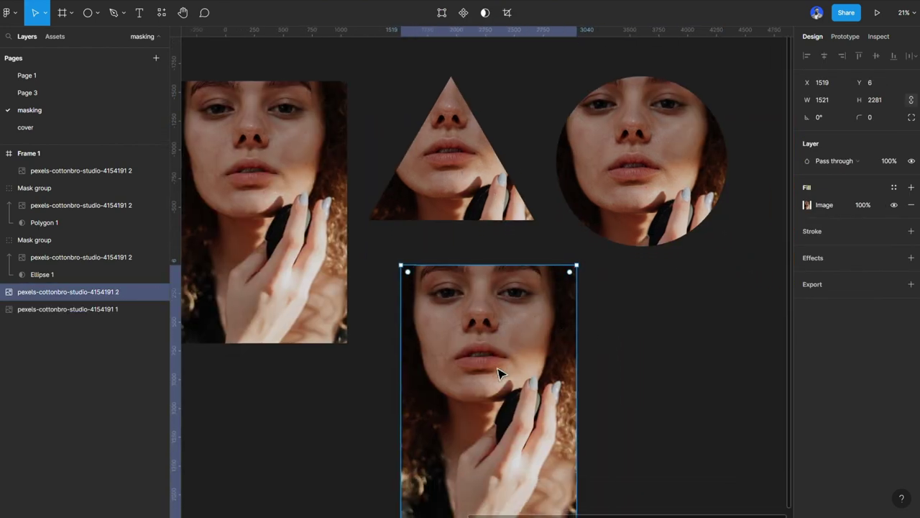
pyautogui.moveTo(516, 168); pyautogui.dragTo(521, 254)
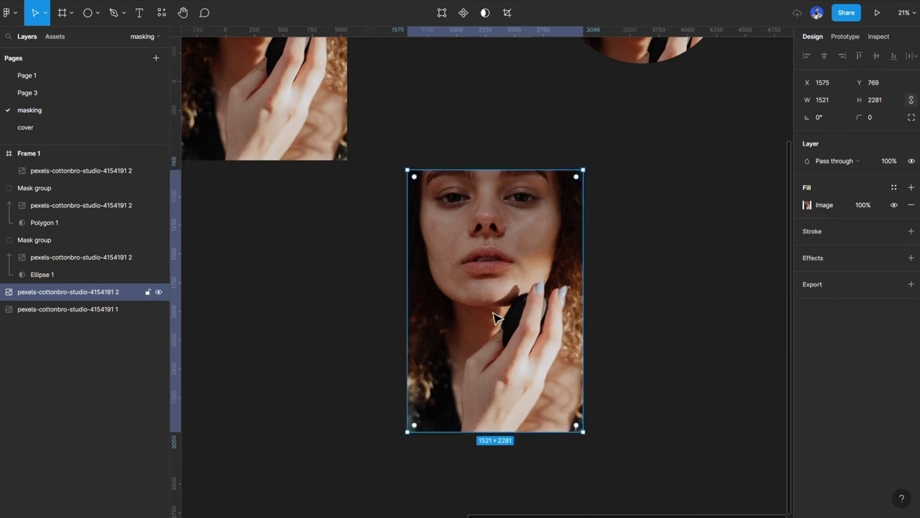
pyautogui.scroll(3, 496, 319)
pyautogui.scroll(-1, 496, 319)
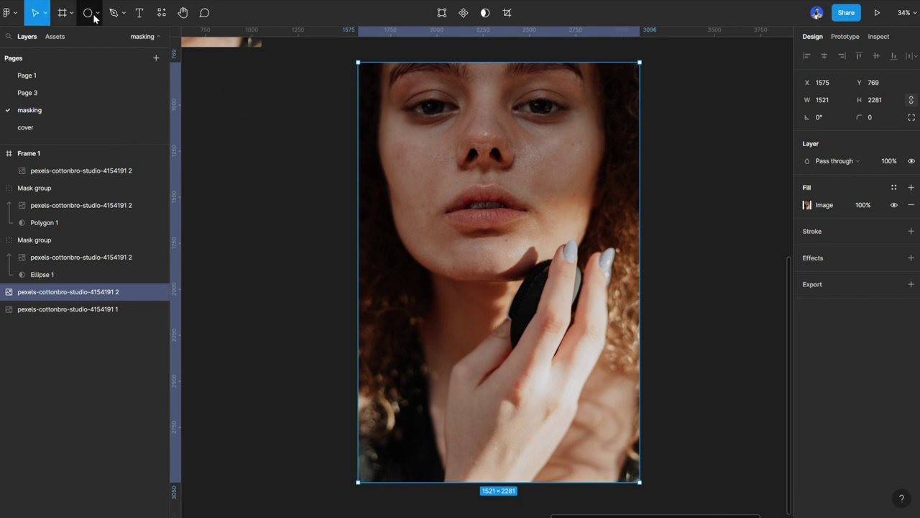
# Step: Trace a closed 3-px white pencil outline around the face, neck and hand
pyautogui.click(123, 14)
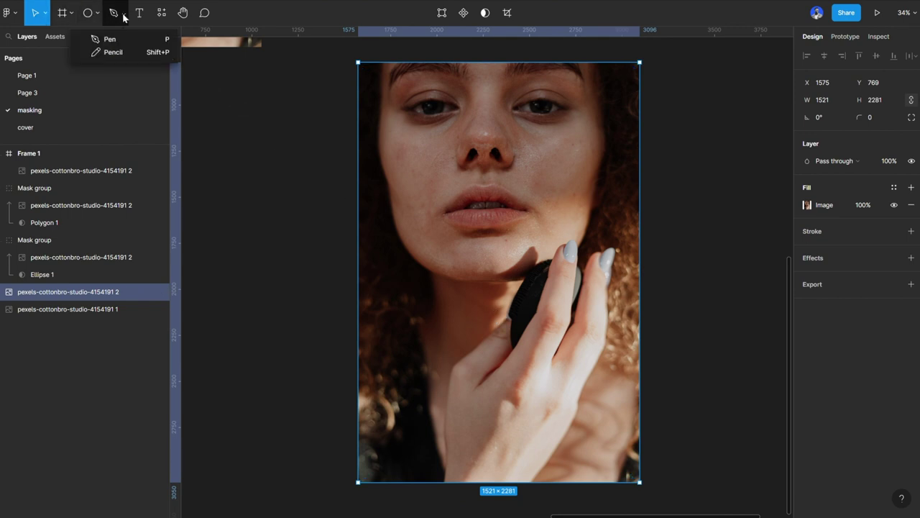
pyautogui.click(118, 56)
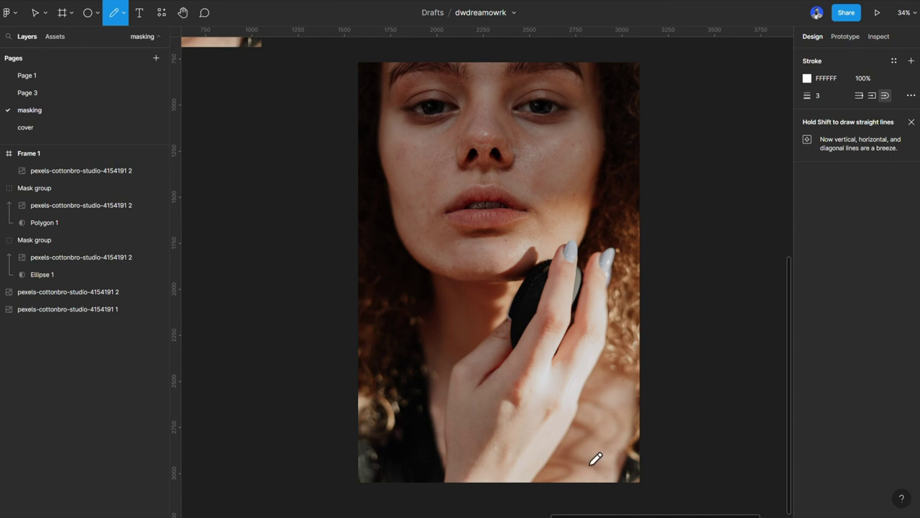
pyautogui.moveTo(599, 454)
pyautogui.mouseDown()
pyautogui.moveTo(596, 407)
pyautogui.moveTo(627, 268)
pyautogui.moveTo(609, 222)
pyautogui.moveTo(617, 128)
pyautogui.moveTo(601, 90)
pyautogui.moveTo(543, 79)
pyautogui.moveTo(451, 82)
pyautogui.moveTo(402, 105)
pyautogui.moveTo(393, 164)
pyautogui.moveTo(408, 229)
pyautogui.moveTo(440, 282)
pyautogui.moveTo(445, 319)
pyautogui.moveTo(429, 330)
pyautogui.moveTo(448, 439)
pyautogui.moveTo(468, 483)
pyautogui.moveTo(568, 469)
pyautogui.moveTo(594, 453)
pyautogui.mouseUp()
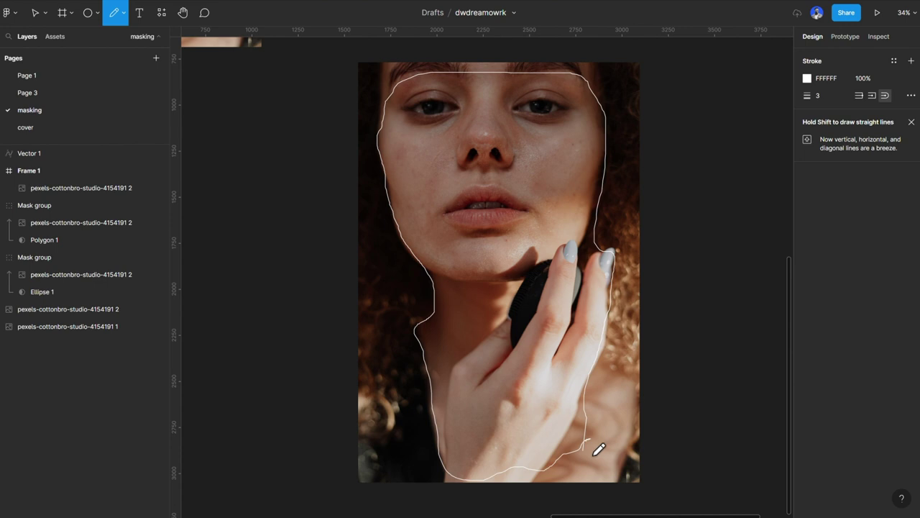
pyautogui.scroll(10, 594, 463)
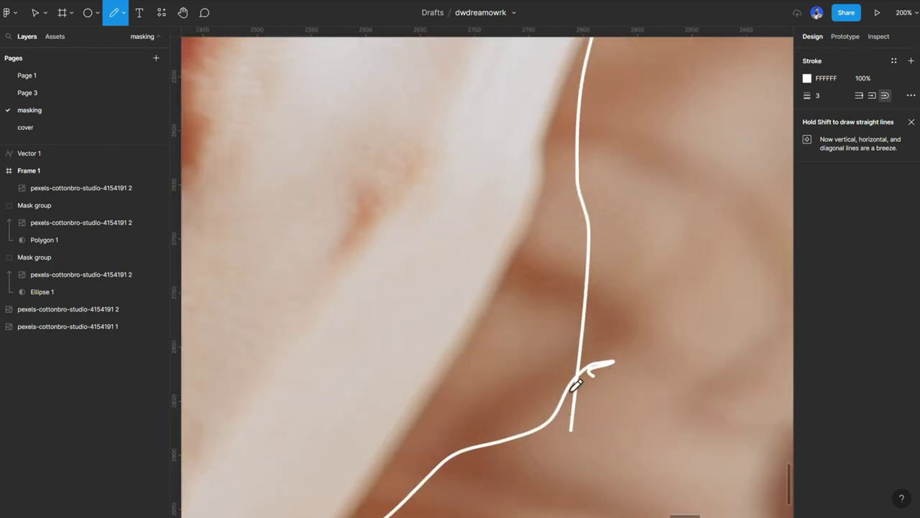
pyautogui.scroll(-8, 582, 377)
pyautogui.scroll(4, 576, 385)
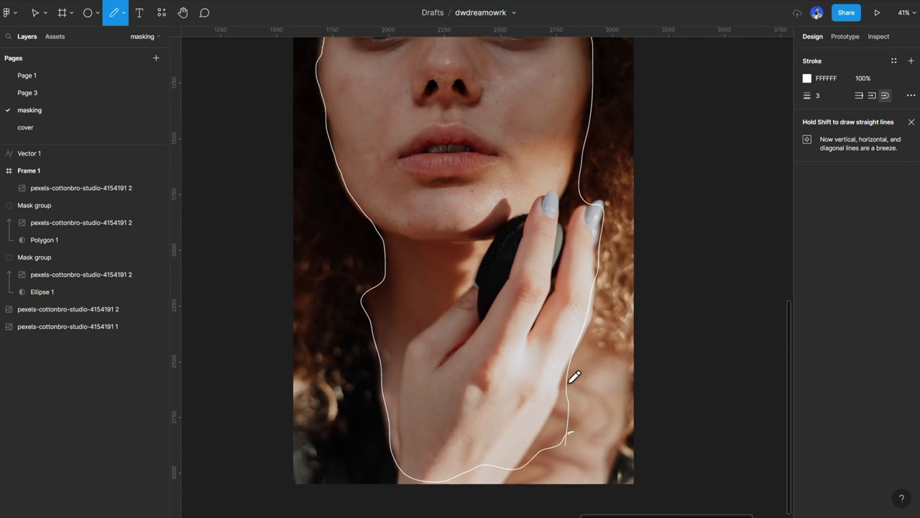
pyautogui.scroll(-3, 573, 376)
# Step: Try masking the photo with the unfilled outline, then undo the failed mask
pyautogui.press('Escape')
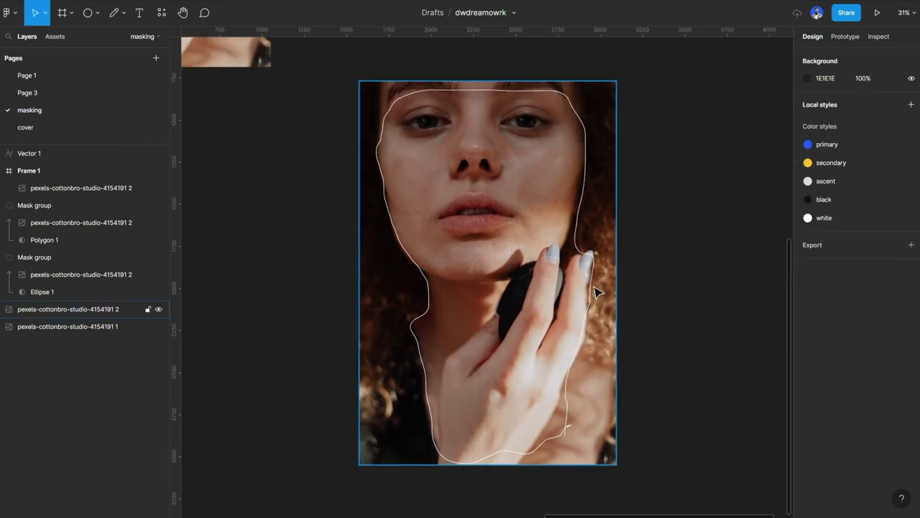
pyautogui.click(591, 263)
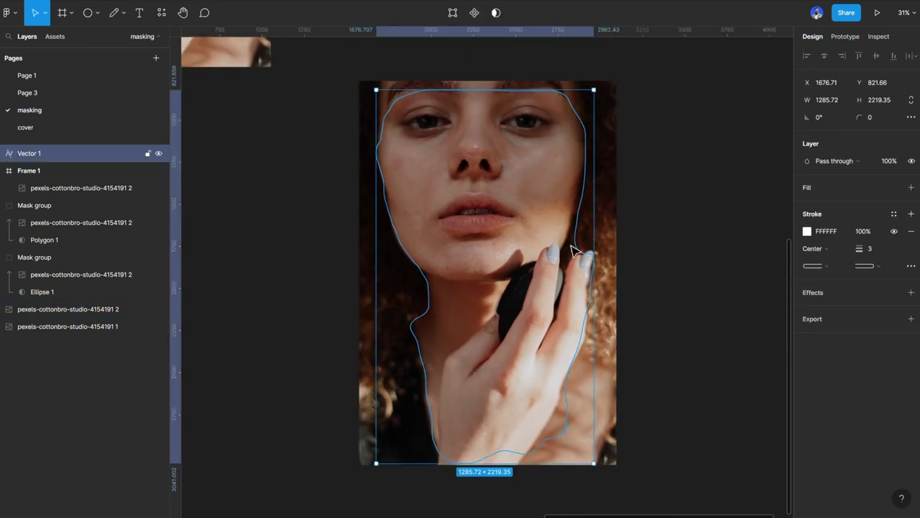
pyautogui.keyDown('shift'); pyautogui.click(507, 228); pyautogui.keyUp('shift')
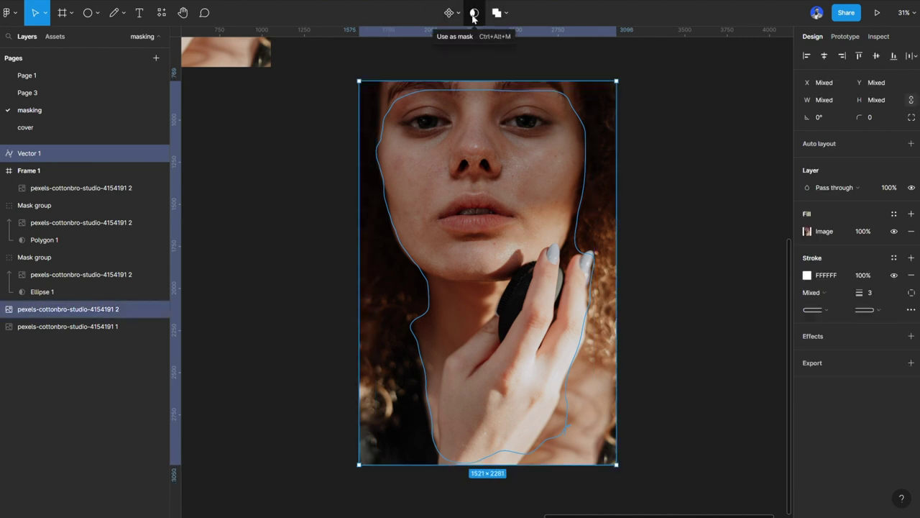
pyautogui.click(474, 14)
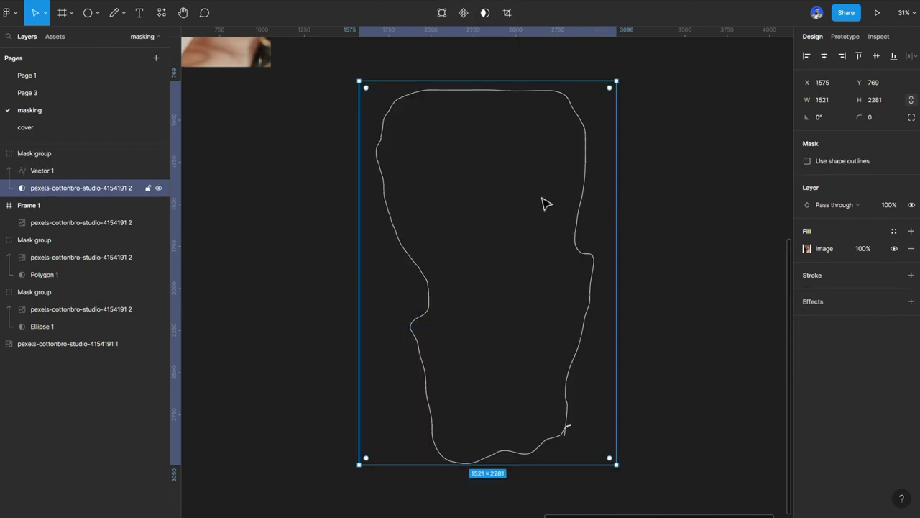
pyautogui.hotkey('ctrl', 'z')
pyautogui.click(698, 209)
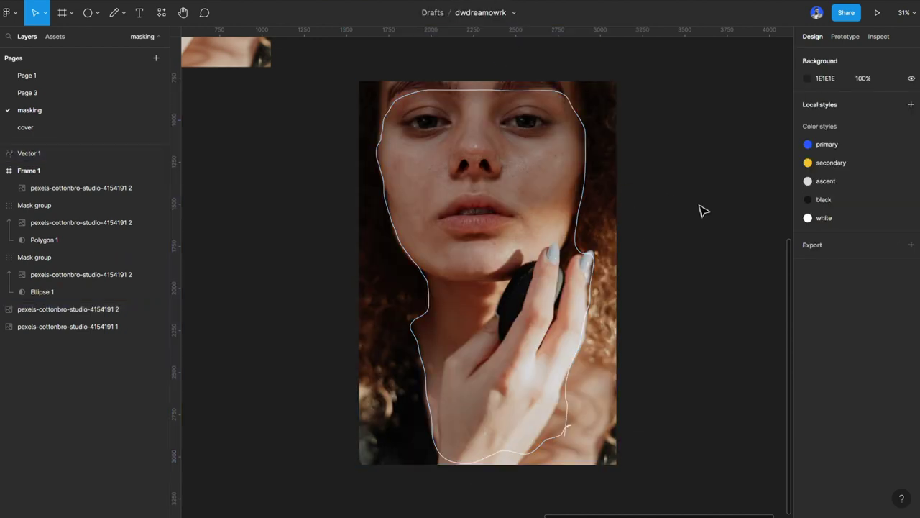
# Step: Fill the outline, remove its stroke, send it behind the photo and use it as a mask
pyautogui.click(584, 218)
pyautogui.scroll(2, 560, 221)
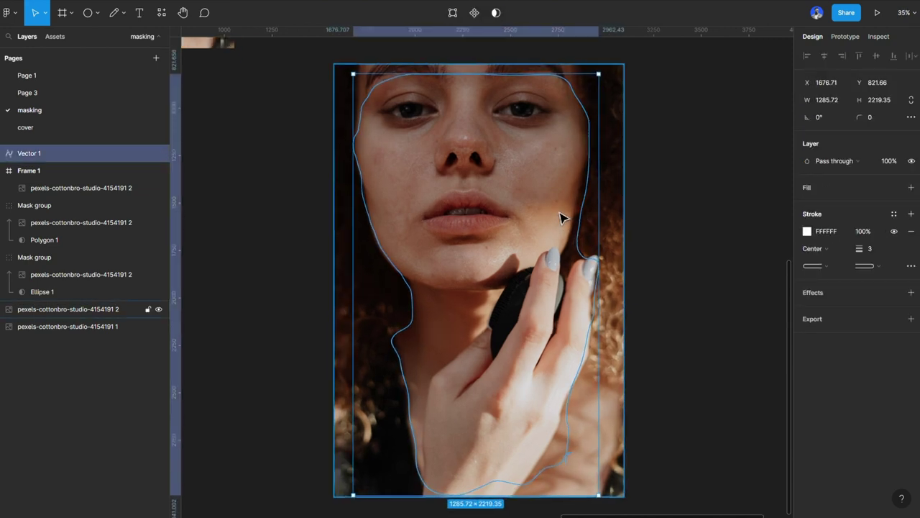
pyautogui.click(830, 188)
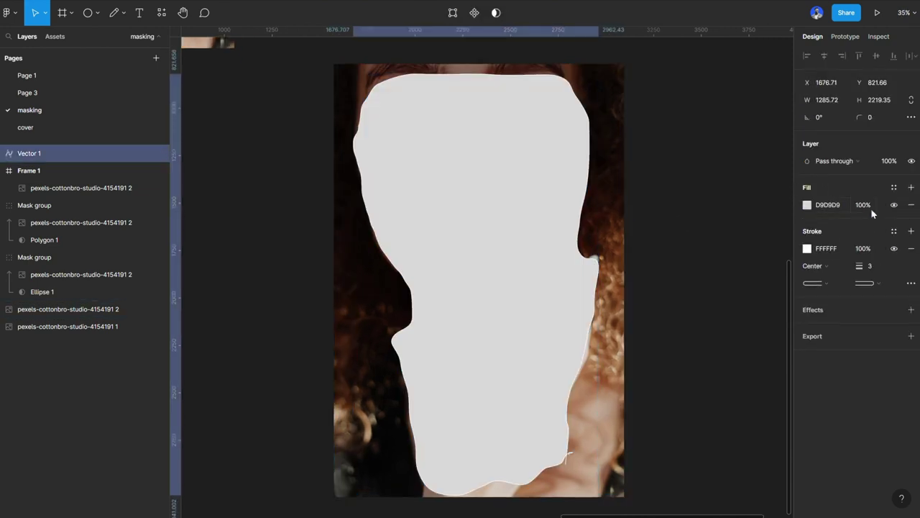
pyautogui.click(911, 240)
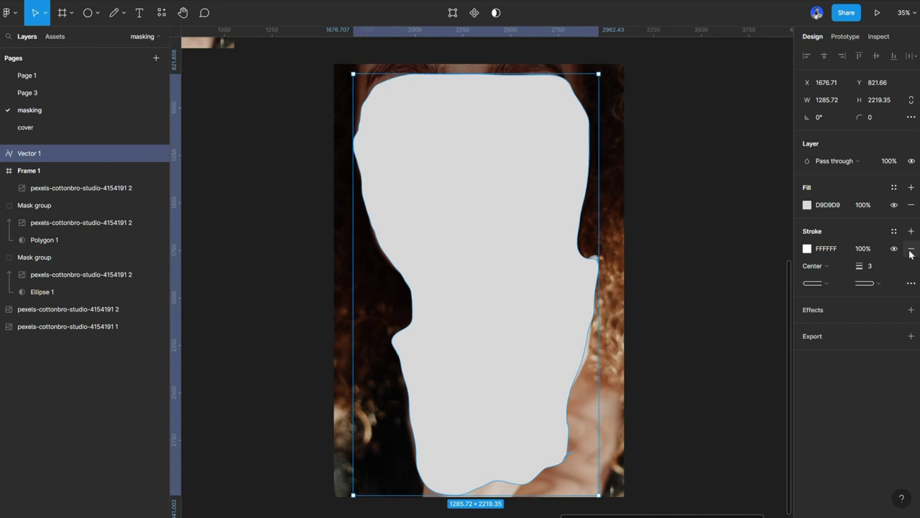
pyautogui.keyDown('shift'); pyautogui.click(620, 157); pyautogui.keyUp('shift')
pyautogui.press('Escape')
pyautogui.click(526, 184)
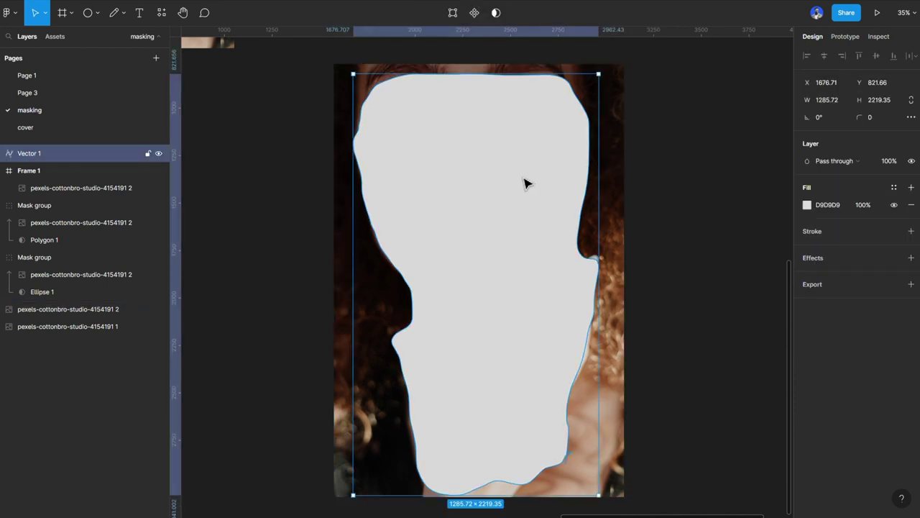
pyautogui.hotkey('ctrl', 'shift', '[')
pyautogui.keyDown('shift'); pyautogui.click(520, 176); pyautogui.keyUp('shift')
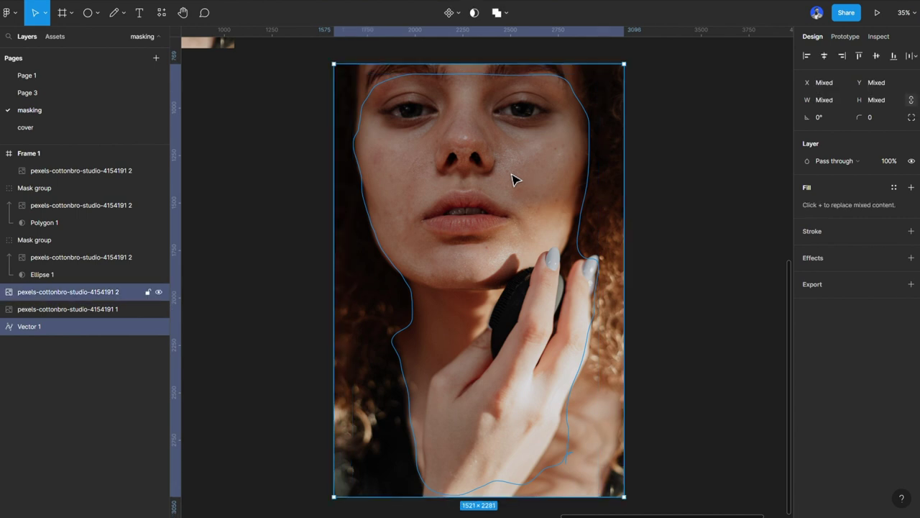
pyautogui.click(475, 14)
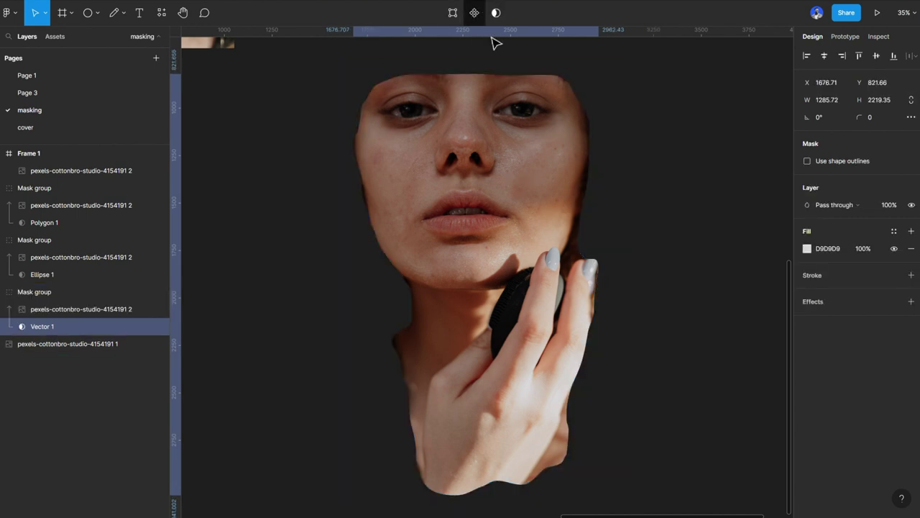
# Step: Duplicate Vector 1 as Vector 2 in the mask group and switch off Vector 1's mask
pyautogui.click(683, 248)
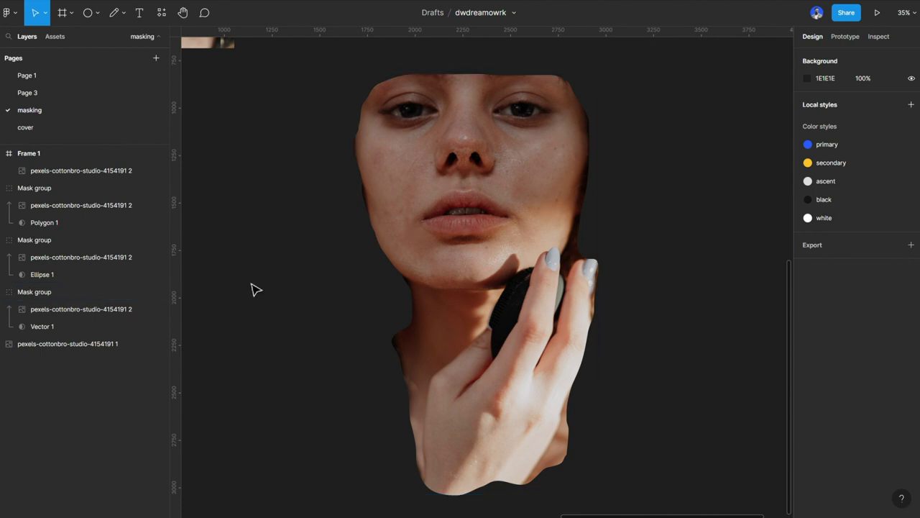
pyautogui.click(460, 209)
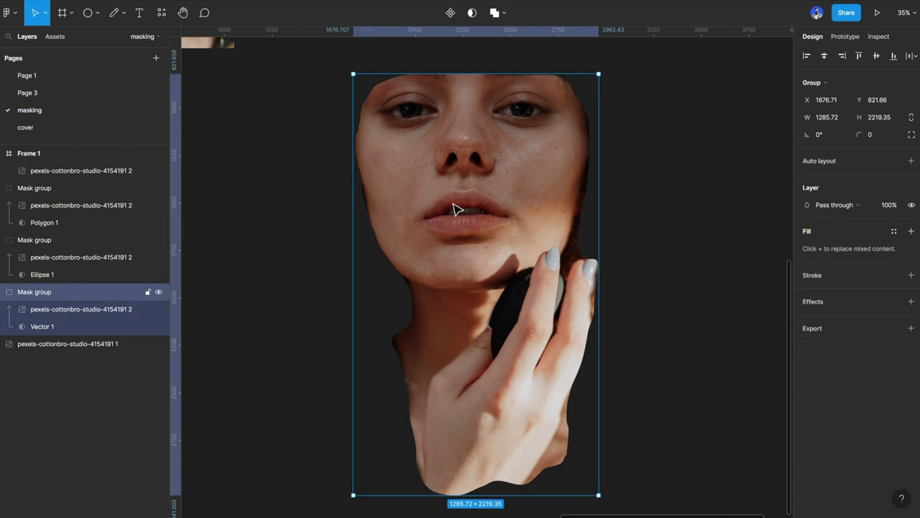
pyautogui.click(43, 327)
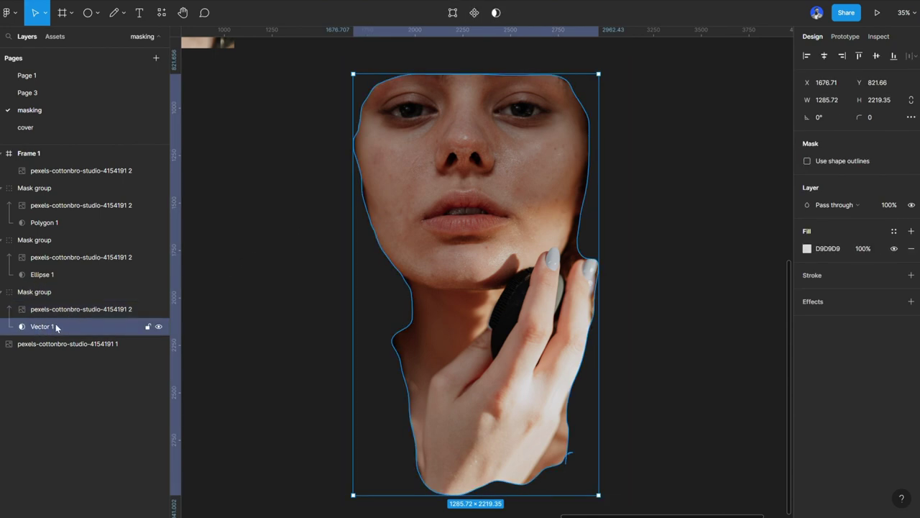
pyautogui.hotkey('ctrl', 'd')
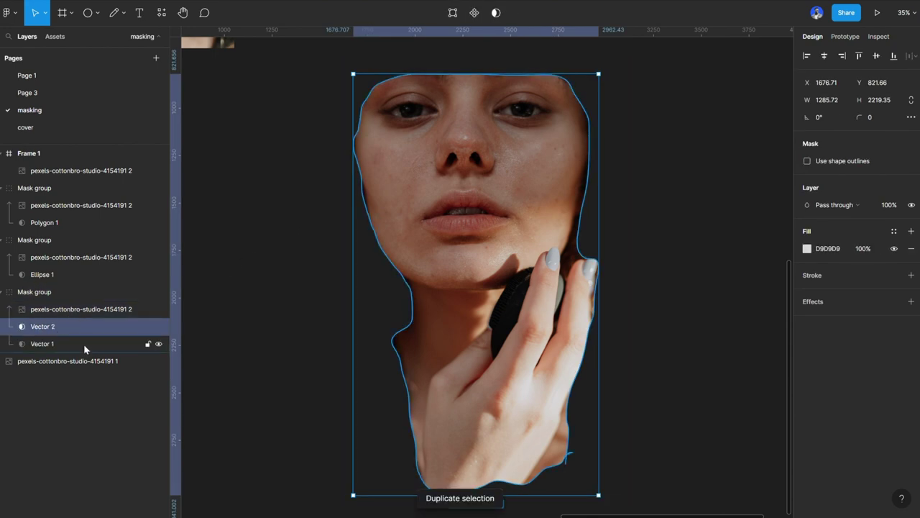
pyautogui.click(83, 344)
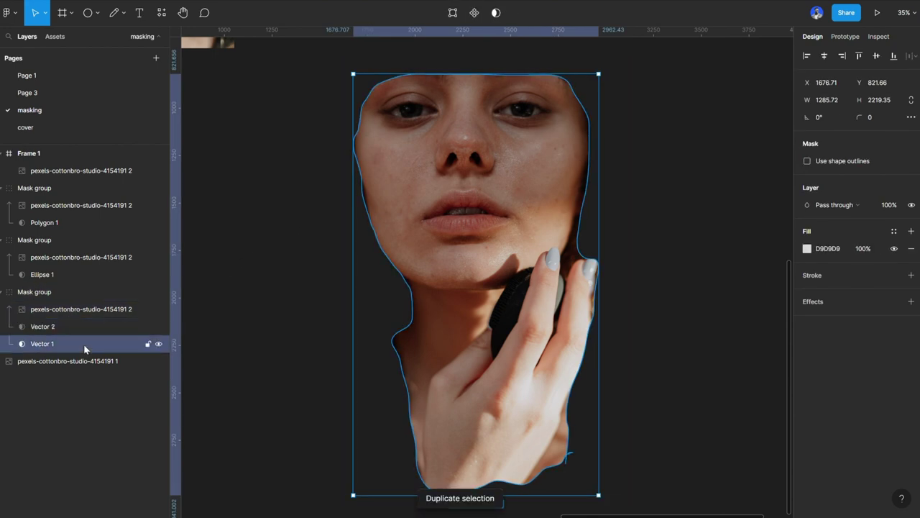
pyautogui.click(497, 14)
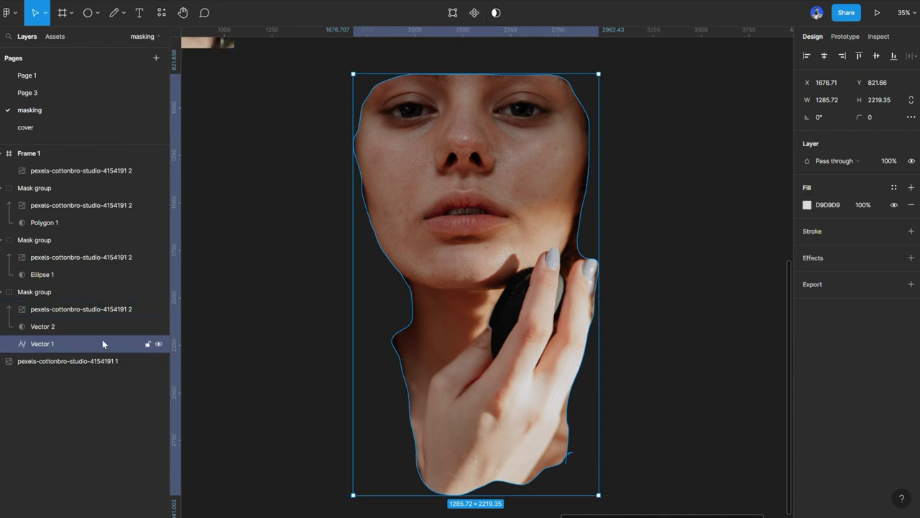
pyautogui.scroll(-3, 491, 173)
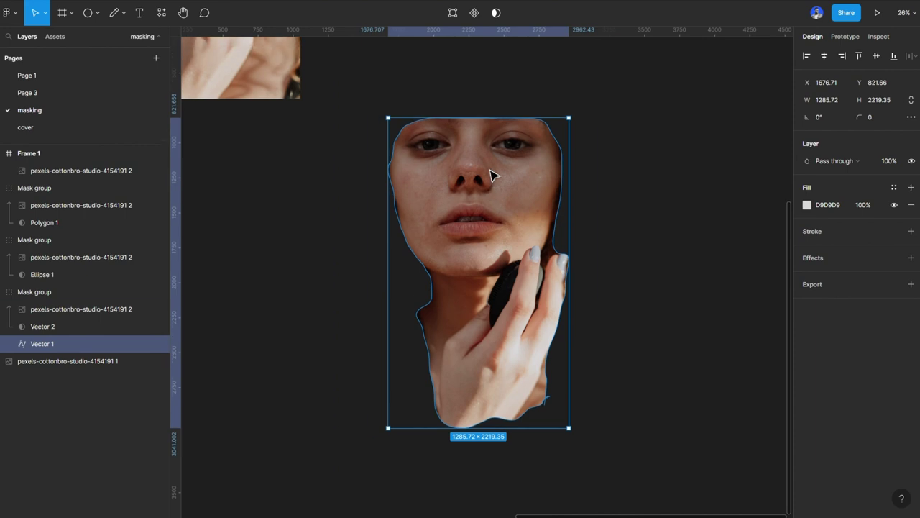
pyautogui.scroll(3, 496, 132)
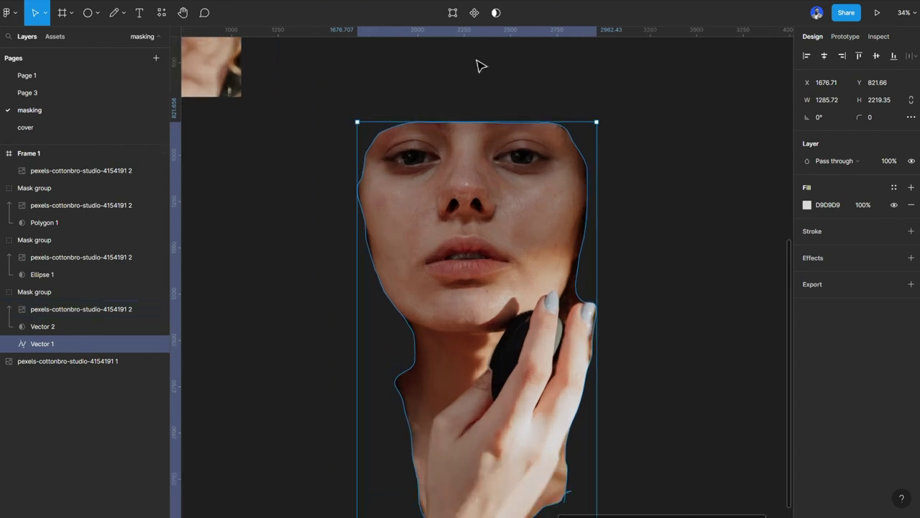
# Step: Pull Vector 1's top vertices up above the forehead to form a cap
pyautogui.click(454, 13)
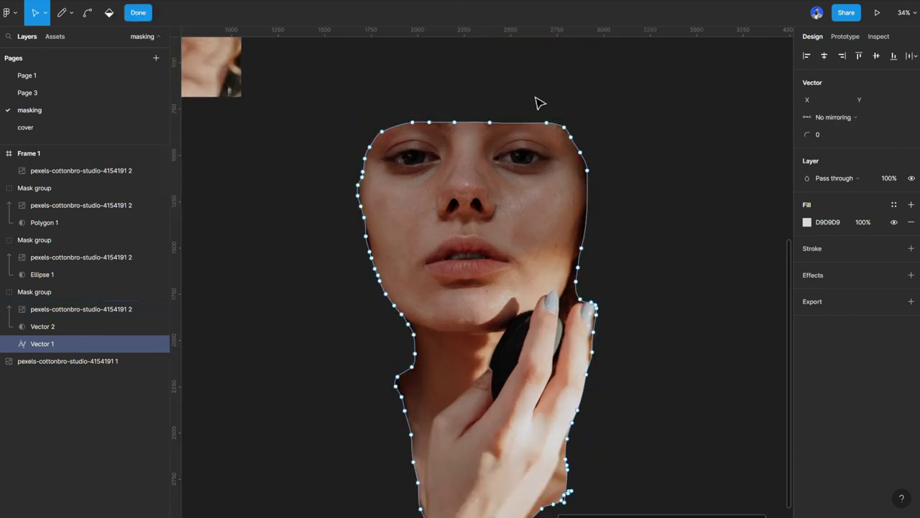
pyautogui.moveTo(552, 109); pyautogui.dragTo(400, 140)
pyautogui.scroll(3, 460, 137)
pyautogui.scroll(3, 474, 304)
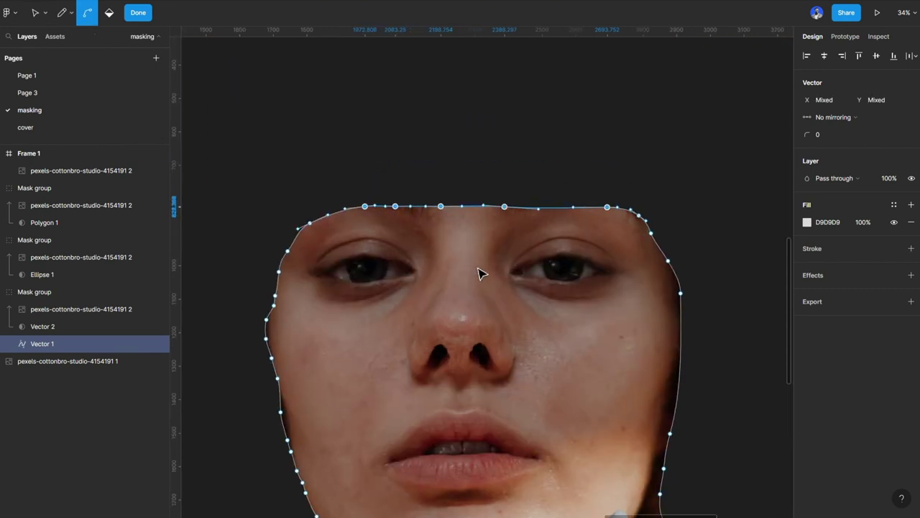
pyautogui.scroll(2, 464, 206)
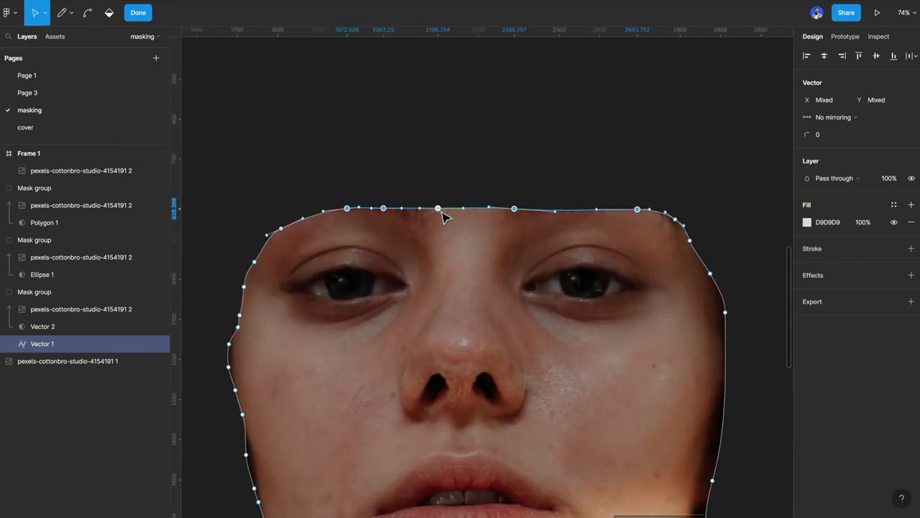
pyautogui.moveTo(444, 217); pyautogui.dragTo(445, 69)
pyautogui.scroll(-5, 454, 166)
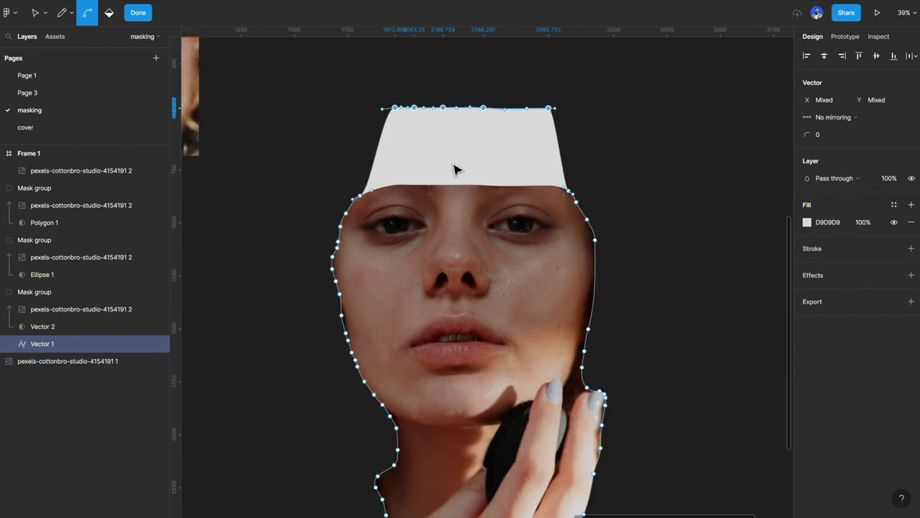
pyautogui.press('Escape')
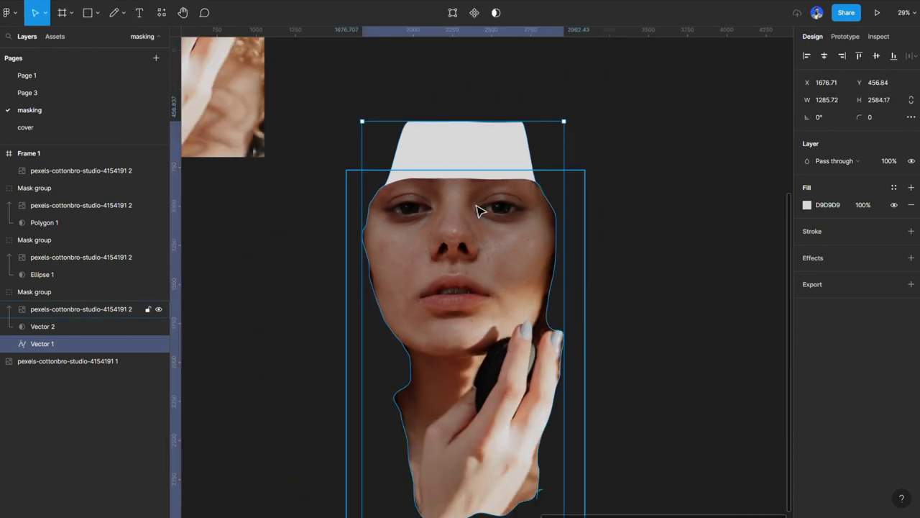
# Step: Inspect the grey Vector 1 shape by moving it off the face, then undo
pyautogui.click(658, 294)
pyautogui.moveTo(502, 147); pyautogui.dragTo(658, 151)
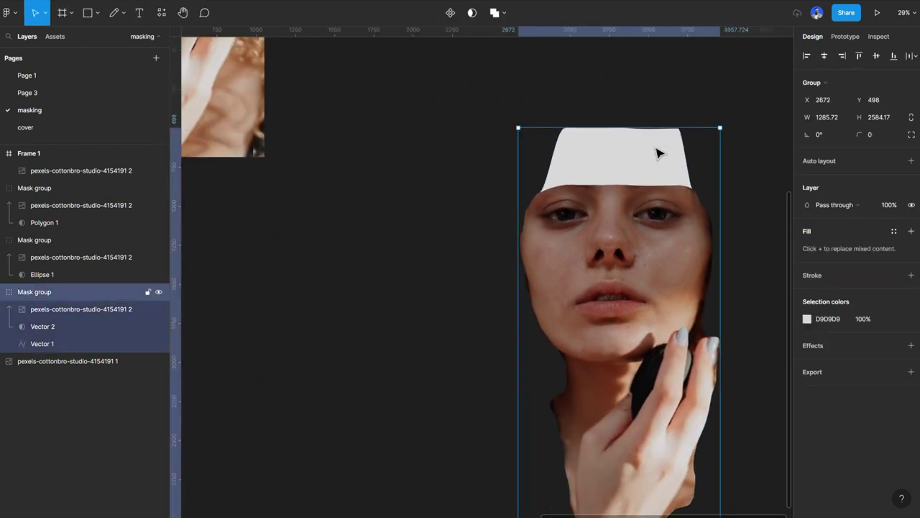
pyautogui.hotkey('ctrl', 'z')
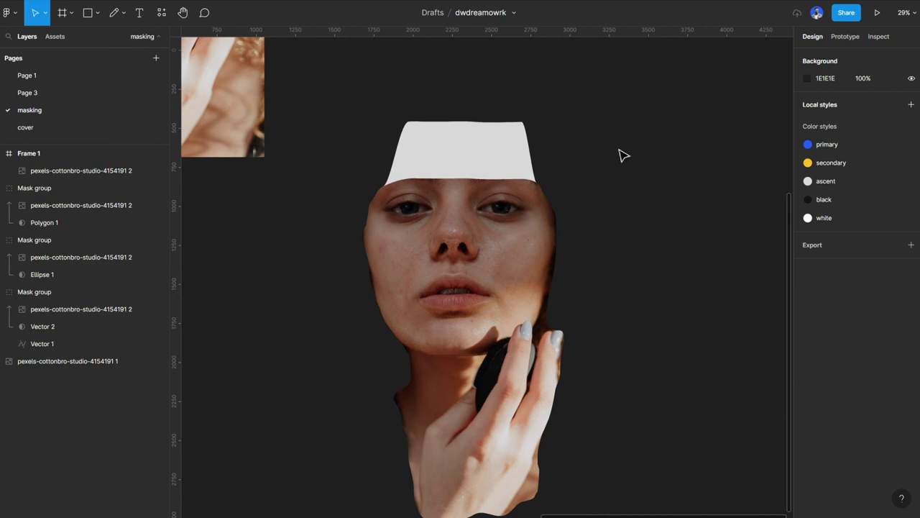
pyautogui.click(86, 342)
pyautogui.moveTo(507, 173); pyautogui.dragTo(683, 154)
pyautogui.hotkey('ctrl', 'z')
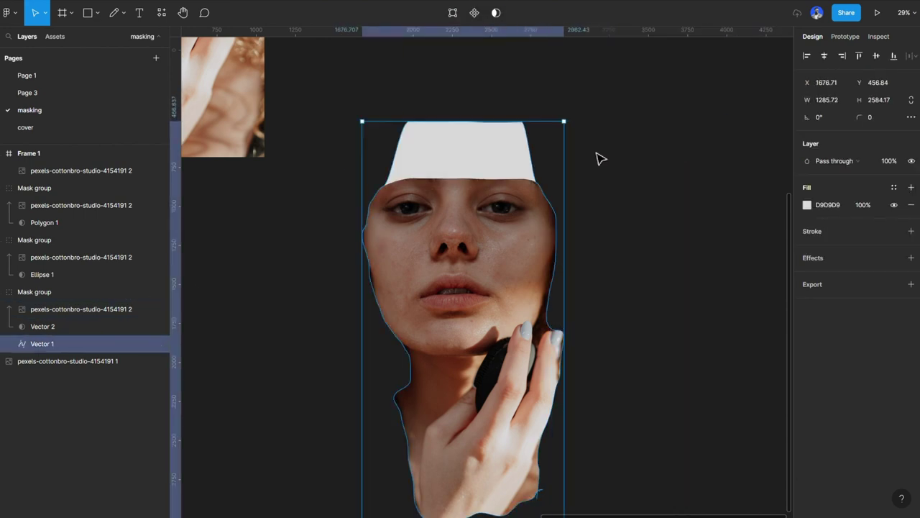
pyautogui.scroll(2, 501, 172)
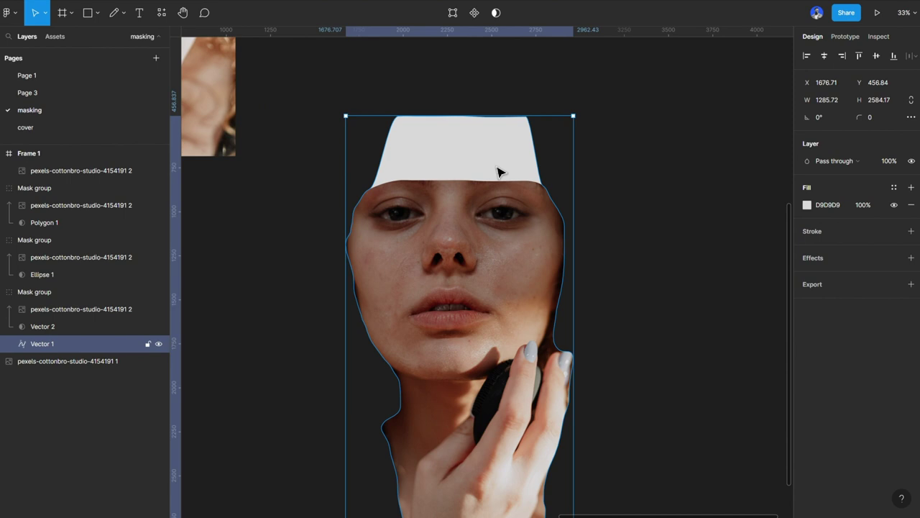
# Step: Eyedrop the dark red-brown 3A180D from the photo into the cap's fill
pyautogui.press('i')
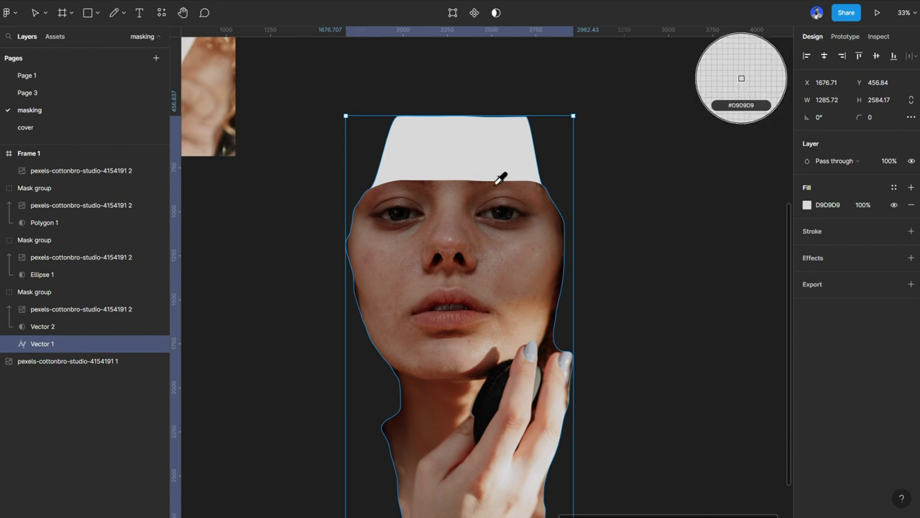
pyautogui.click(468, 316)
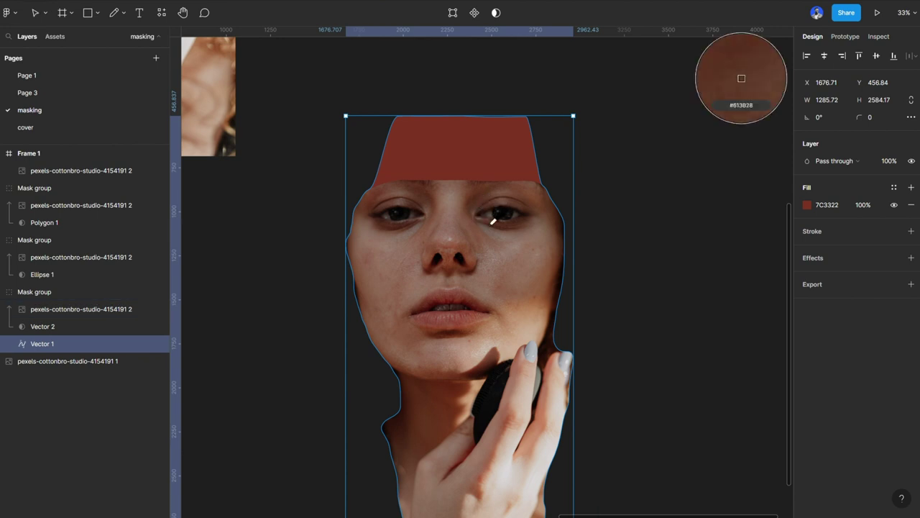
pyautogui.click(563, 296)
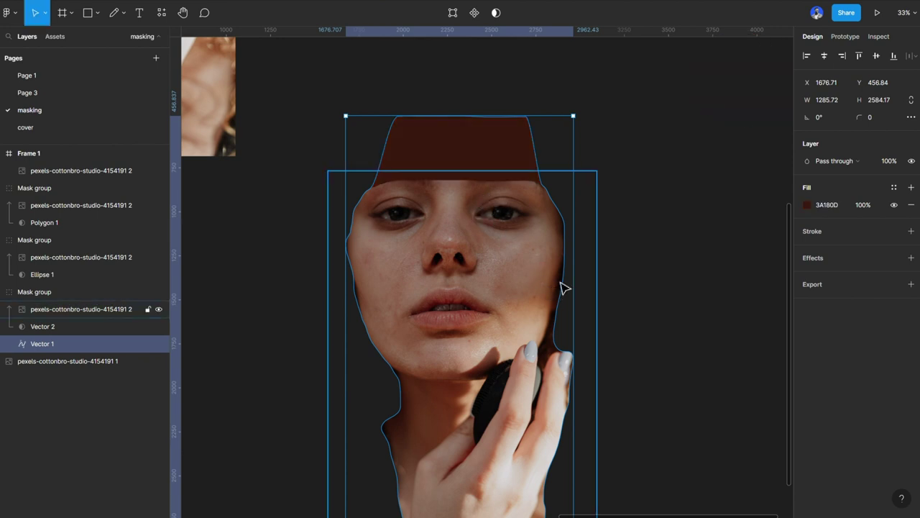
pyautogui.click(642, 253)
# Step: Draw a new white 2122×3069 frame, Frame 2, to the right of the face cut-out
pyautogui.scroll(-5, 448, 304)
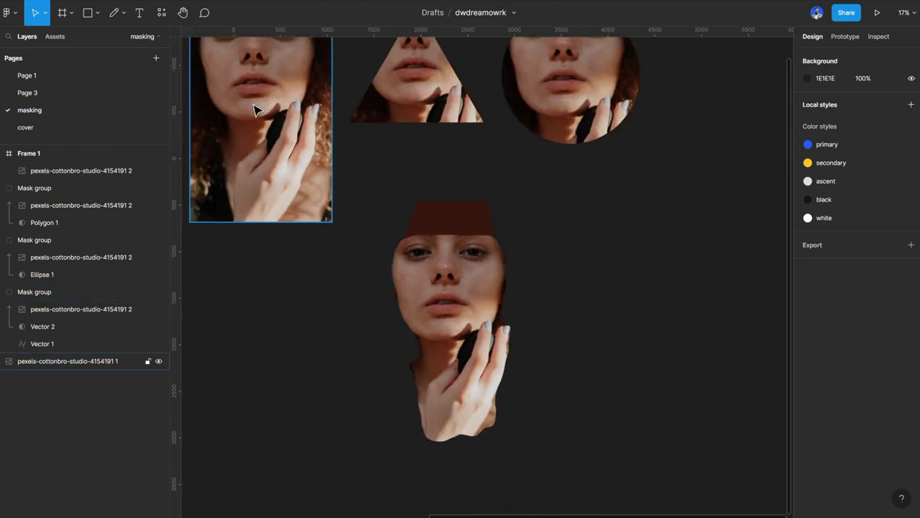
pyautogui.click(71, 13)
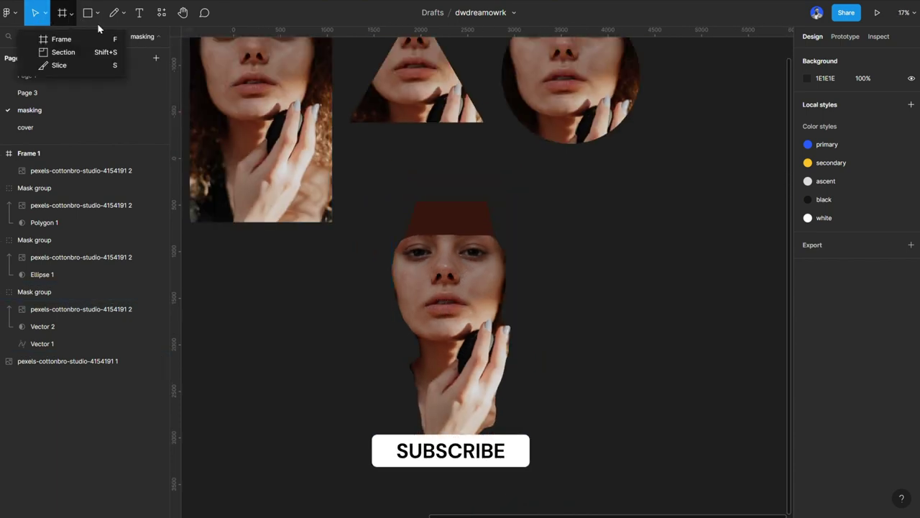
pyautogui.click(61, 39)
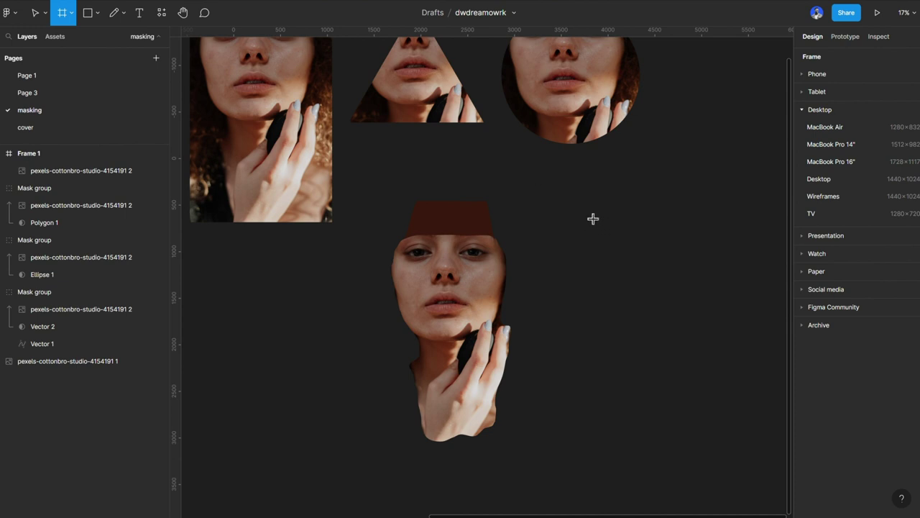
pyautogui.moveTo(581, 206); pyautogui.dragTo(779, 493)
# Step: Move the capped face mask group into Frame 2 and zoom to fit the frame
pyautogui.moveTo(431, 264); pyautogui.dragTo(662, 305)
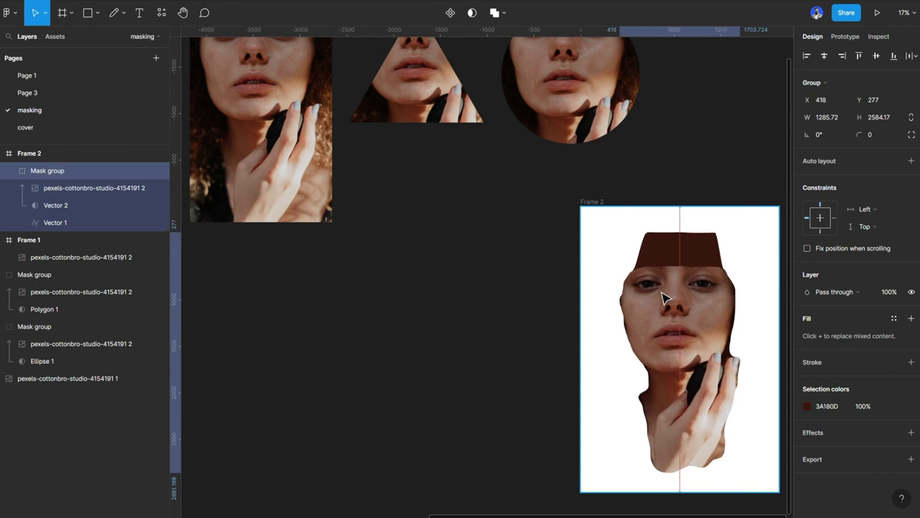
pyautogui.click(596, 209)
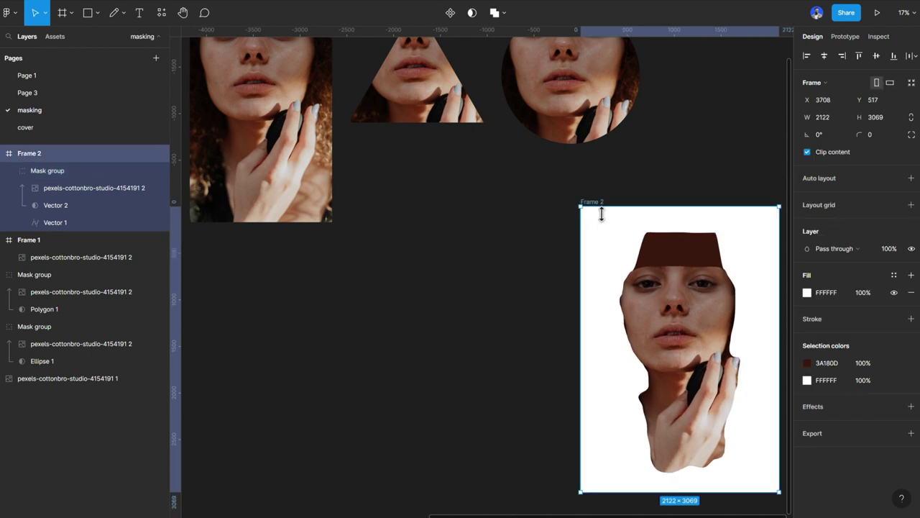
pyautogui.hotkey('shift', '2')
pyautogui.click(673, 246)
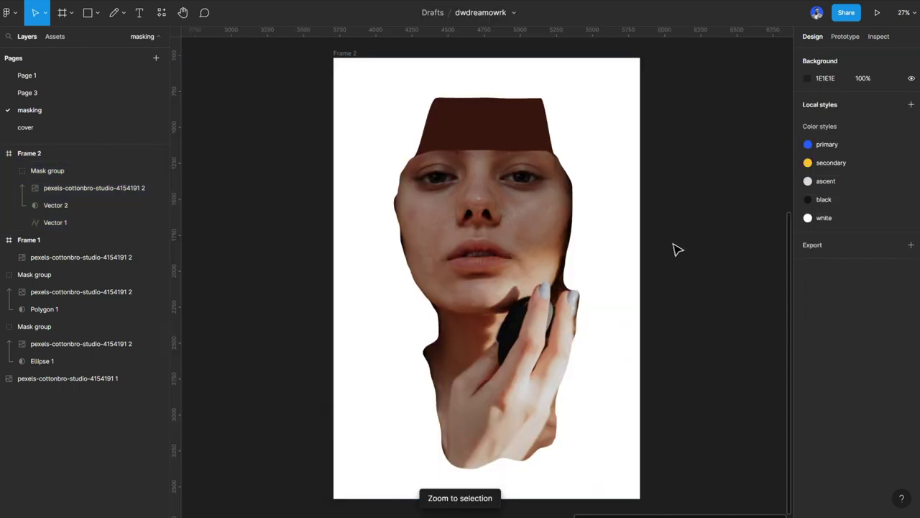